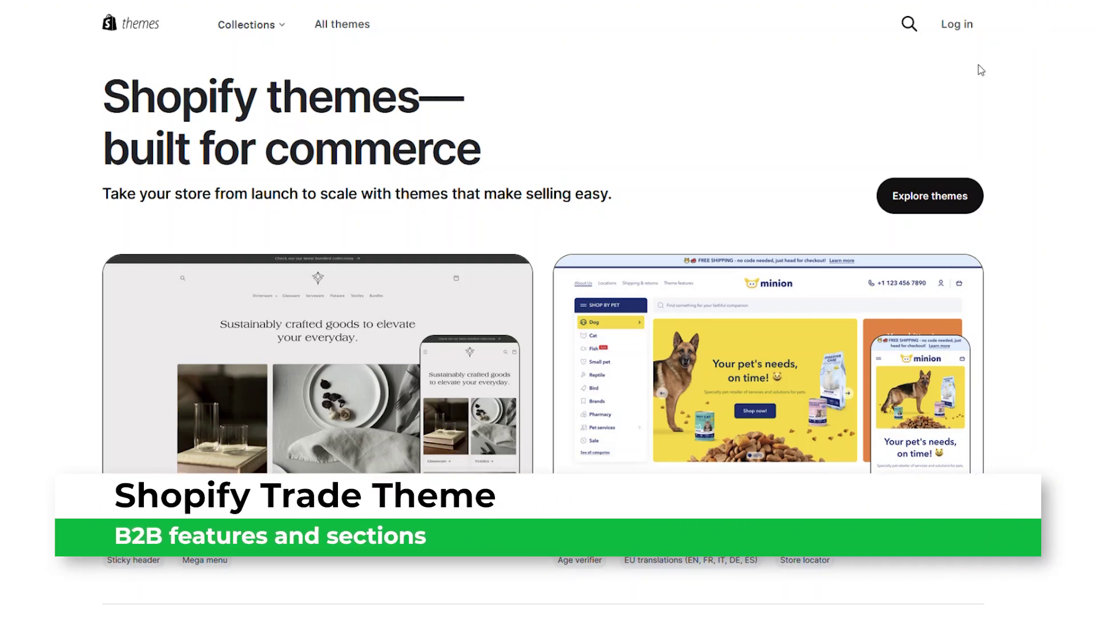
- Search the Theme Store for 'trade' and open the Trade theme's page
text(trade)
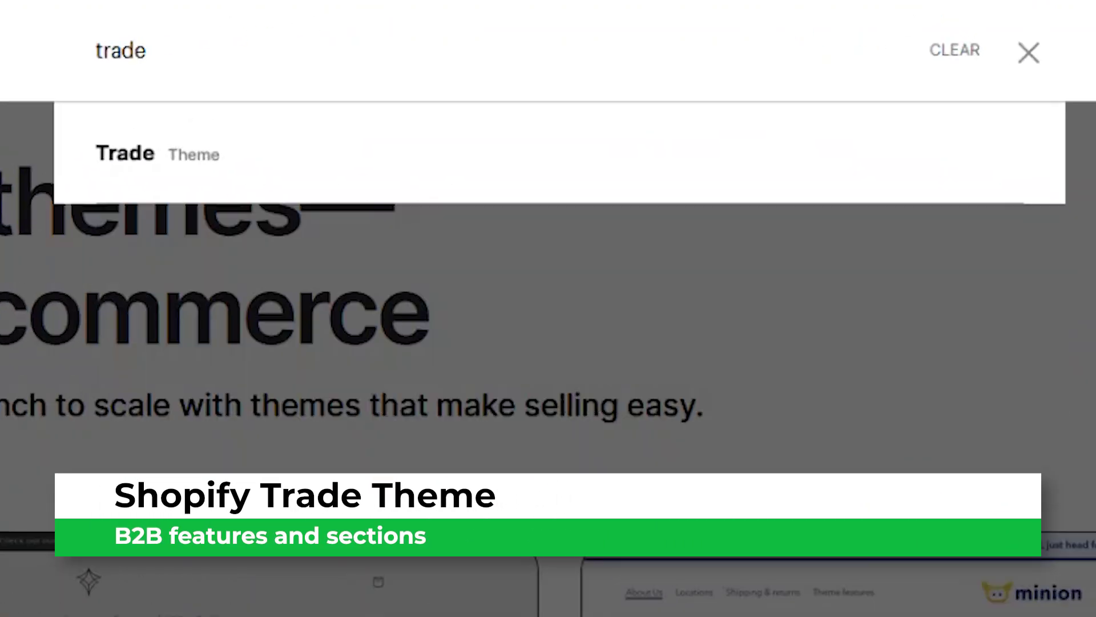
click(245, 166)
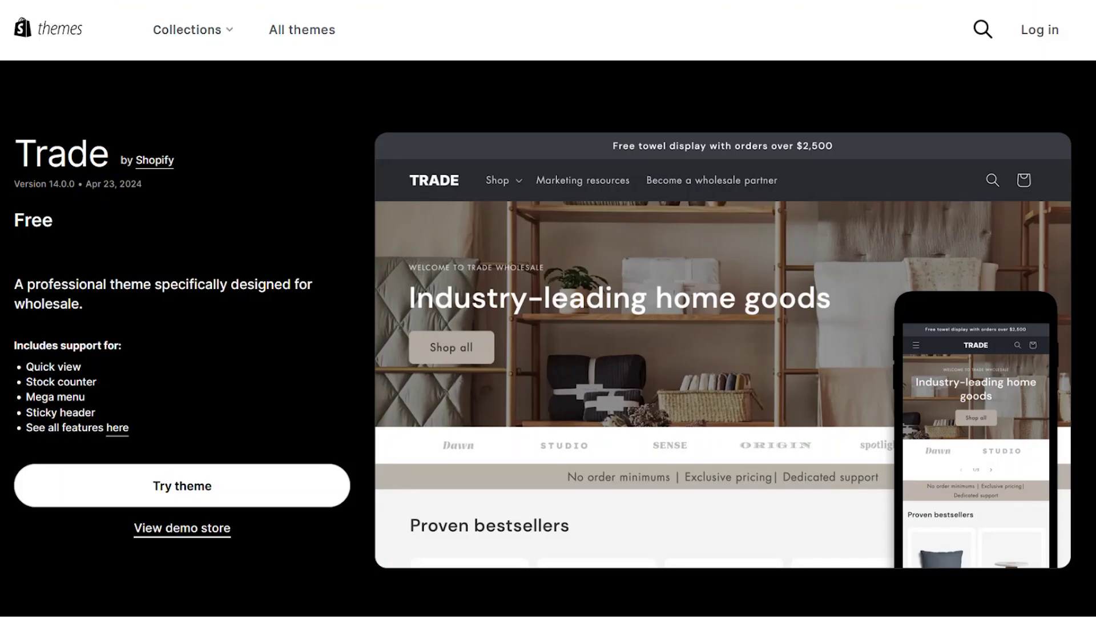
scroll(549, 337, down, 8)
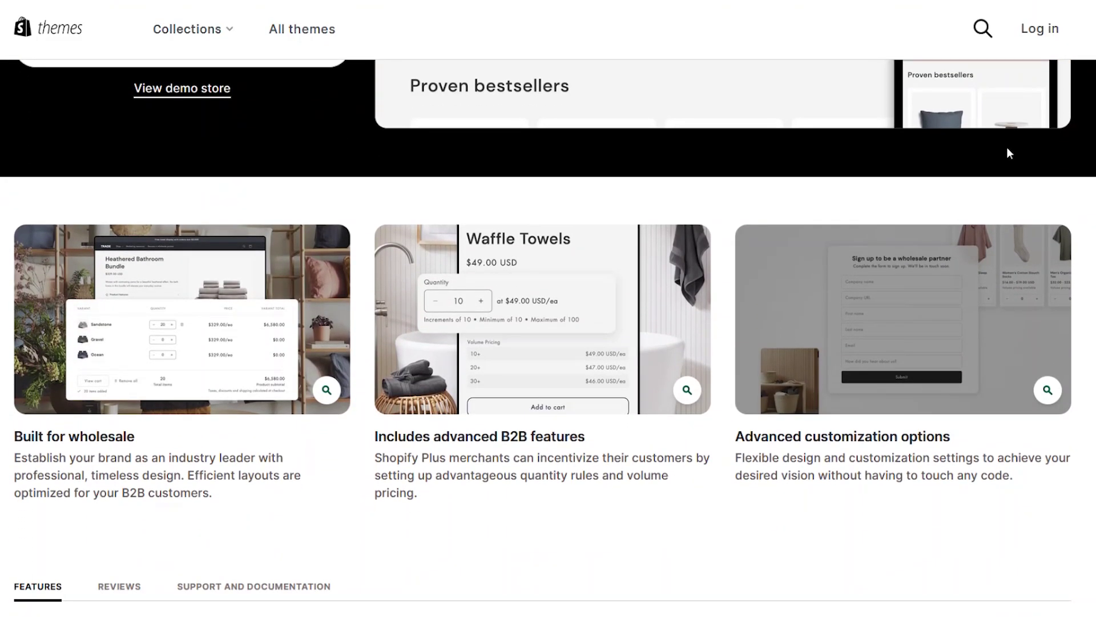
- View the Built for wholesale, Waffle Towels and customization options feature images
click(191, 321)
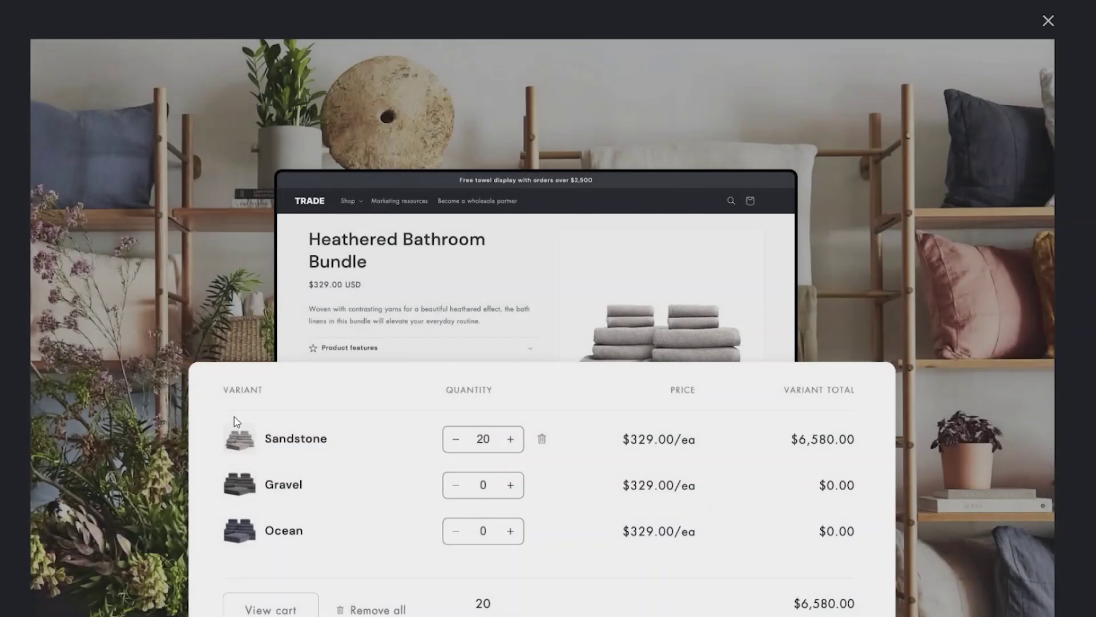
click(1058, 26)
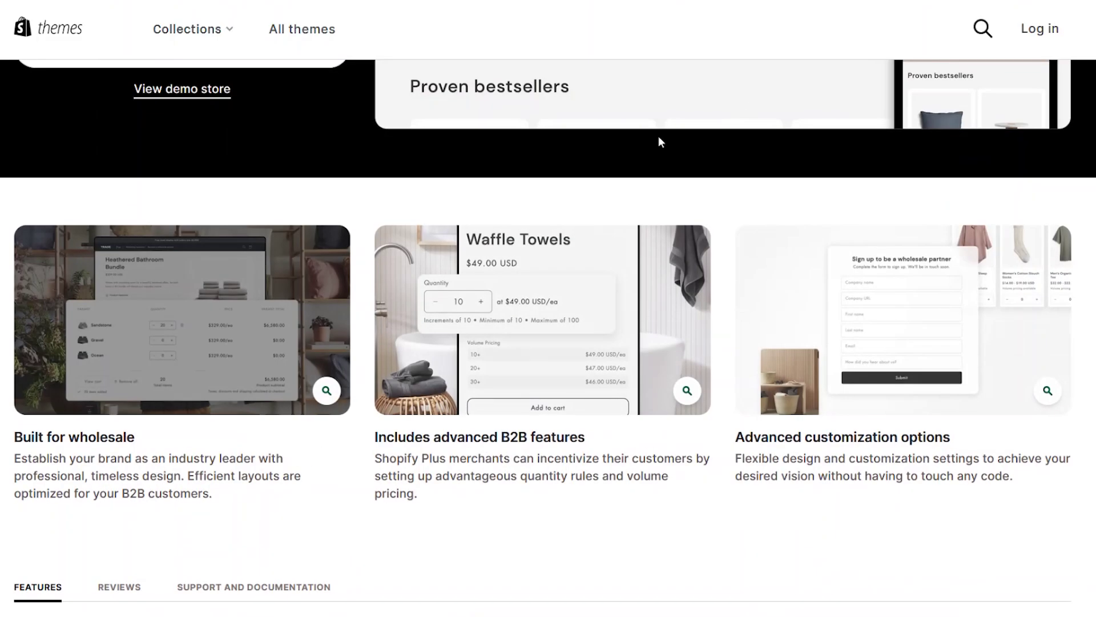
click(566, 310)
click(1054, 25)
click(896, 311)
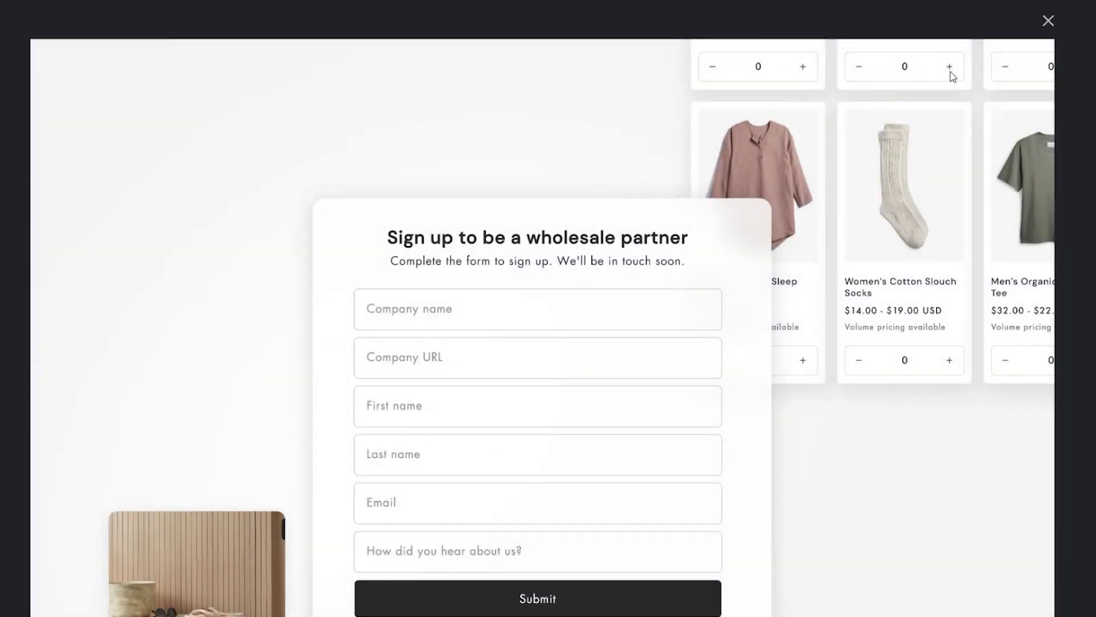
click(1049, 20)
scroll(389, 341, up, 8)
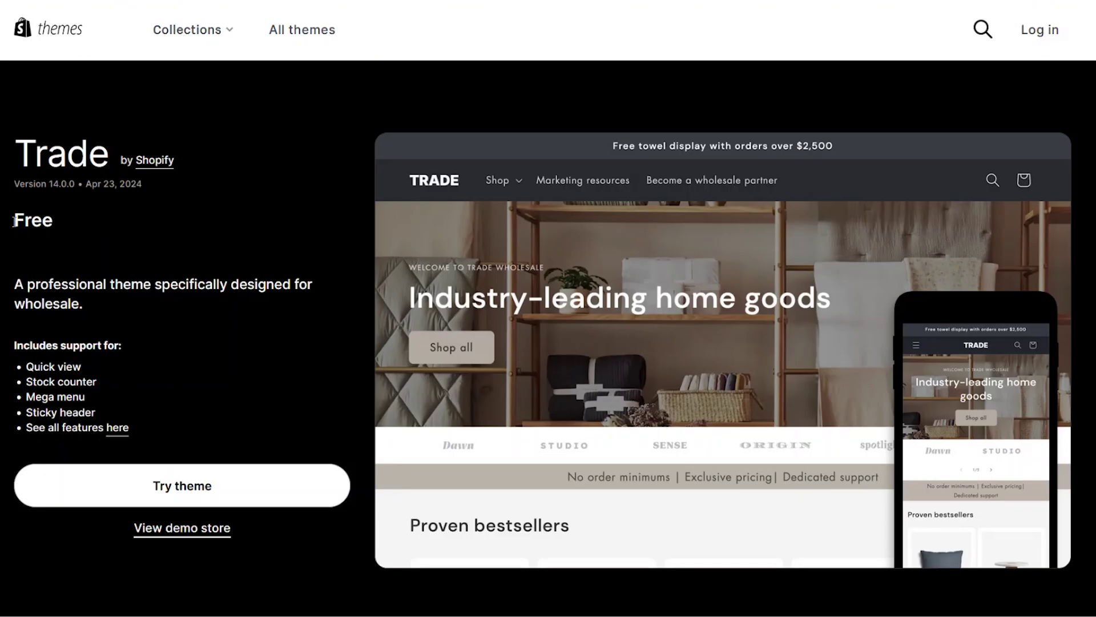
click(143, 236)
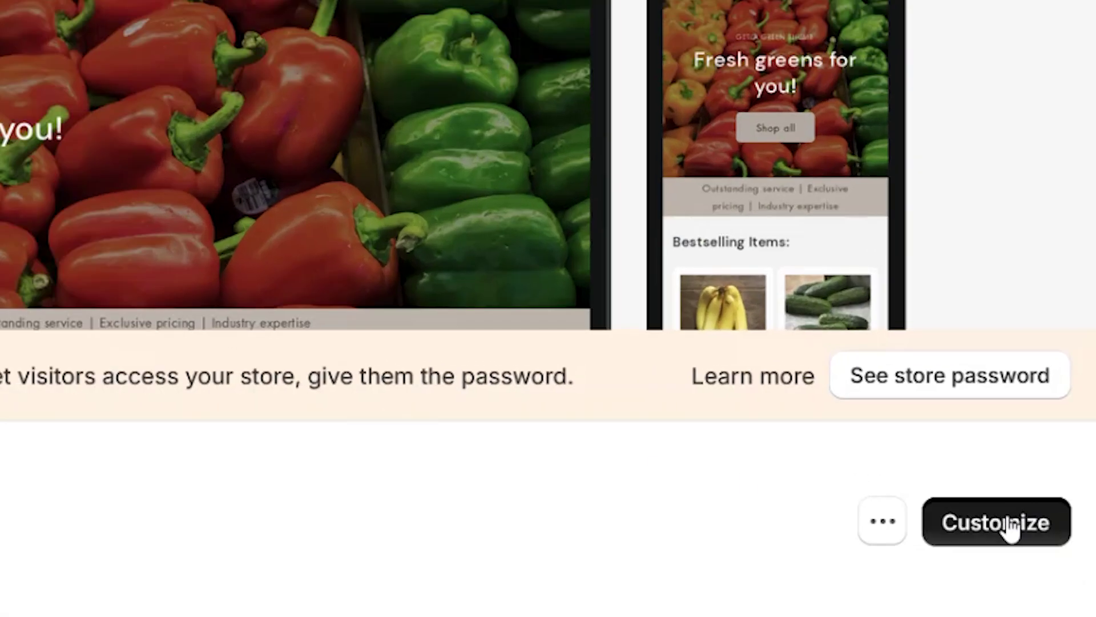
- Customize the current Trade theme and scroll through The Grocery Group home page preview
click(1009, 527)
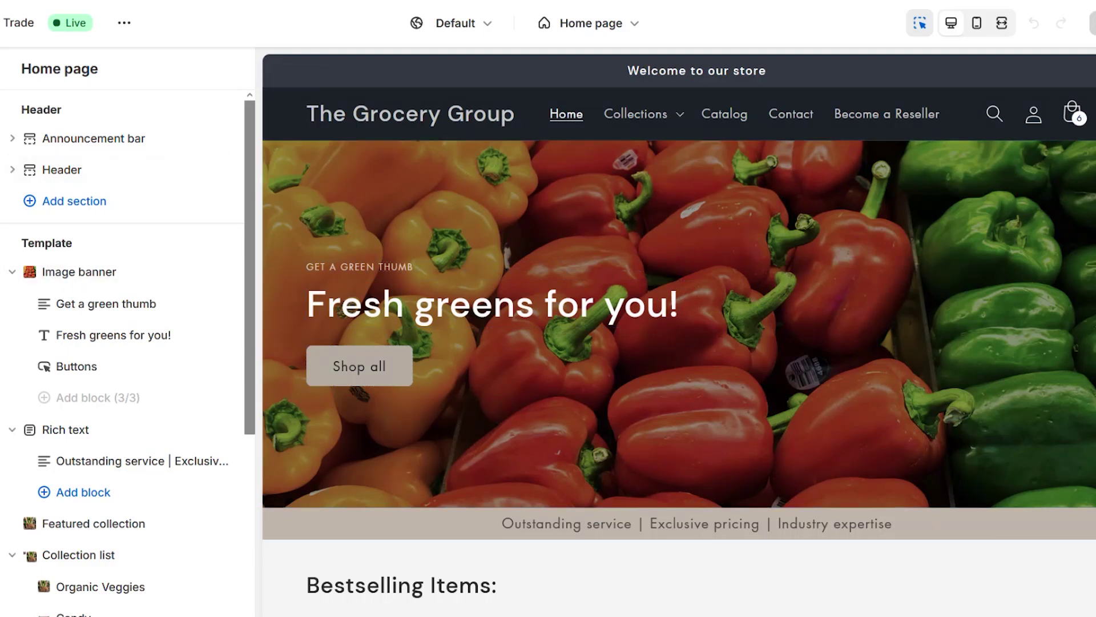
scroll(679, 337, down, 6)
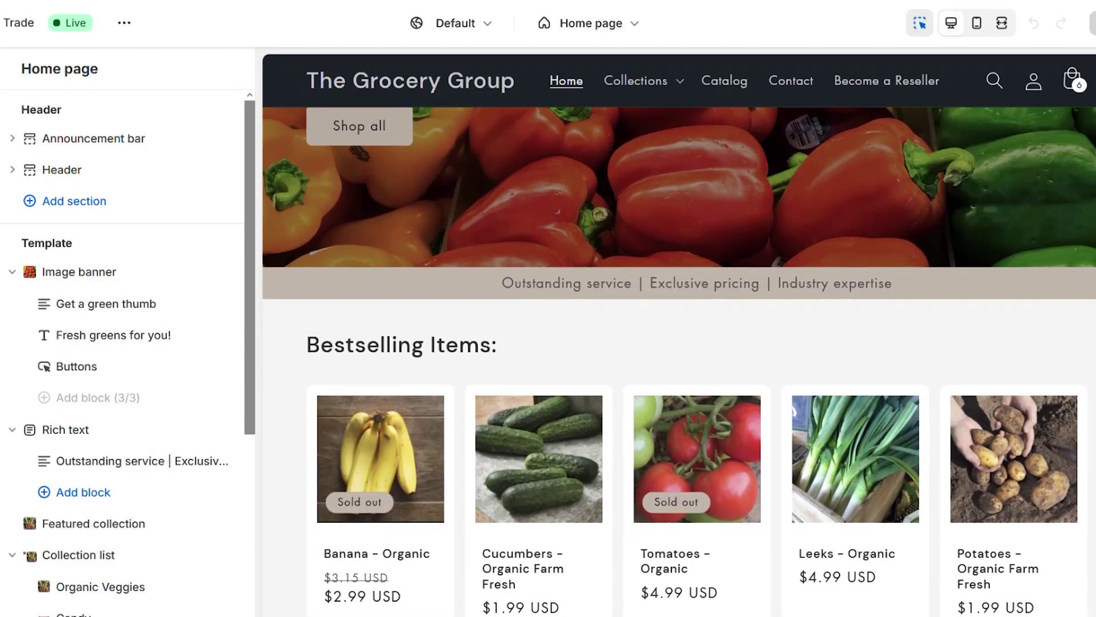
scroll(679, 365, down, 6)
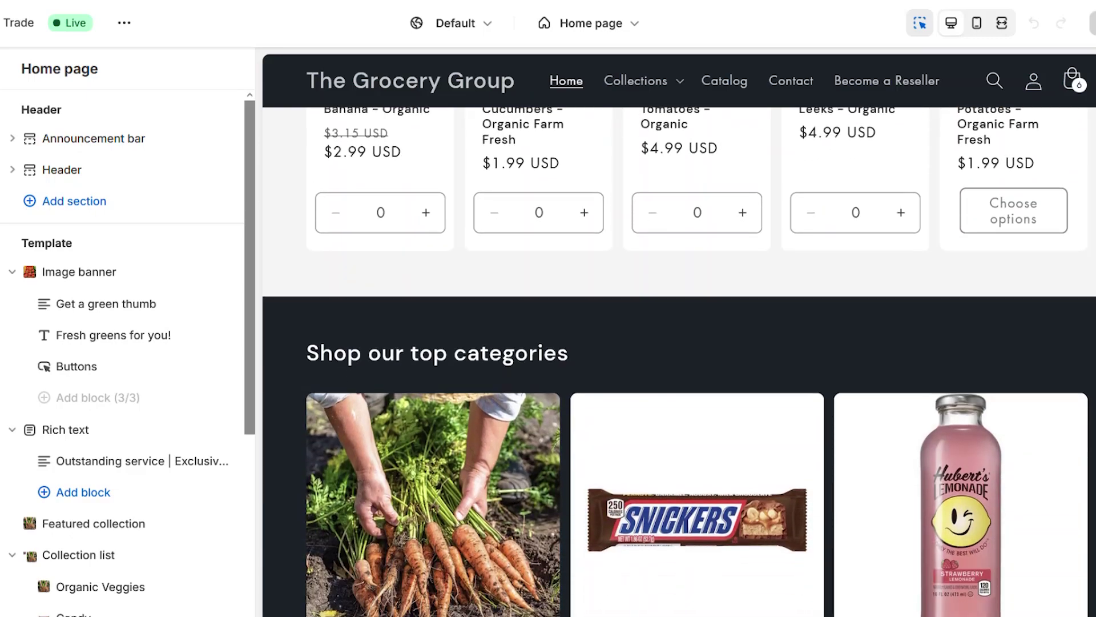
scroll(679, 361, up, 12)
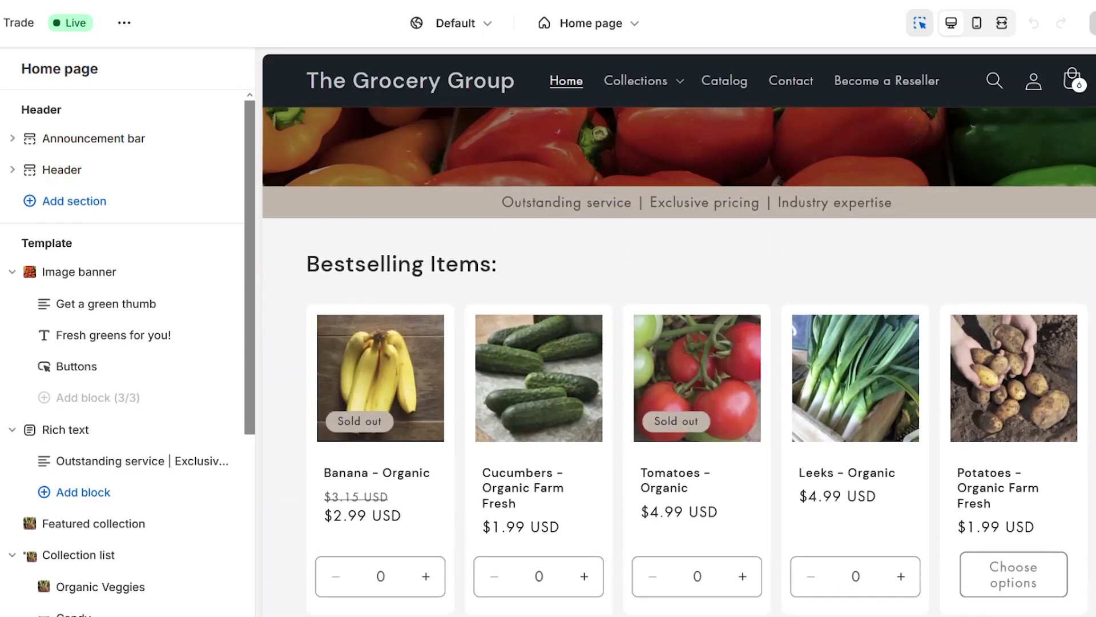
scroll(800, 415, up, 1)
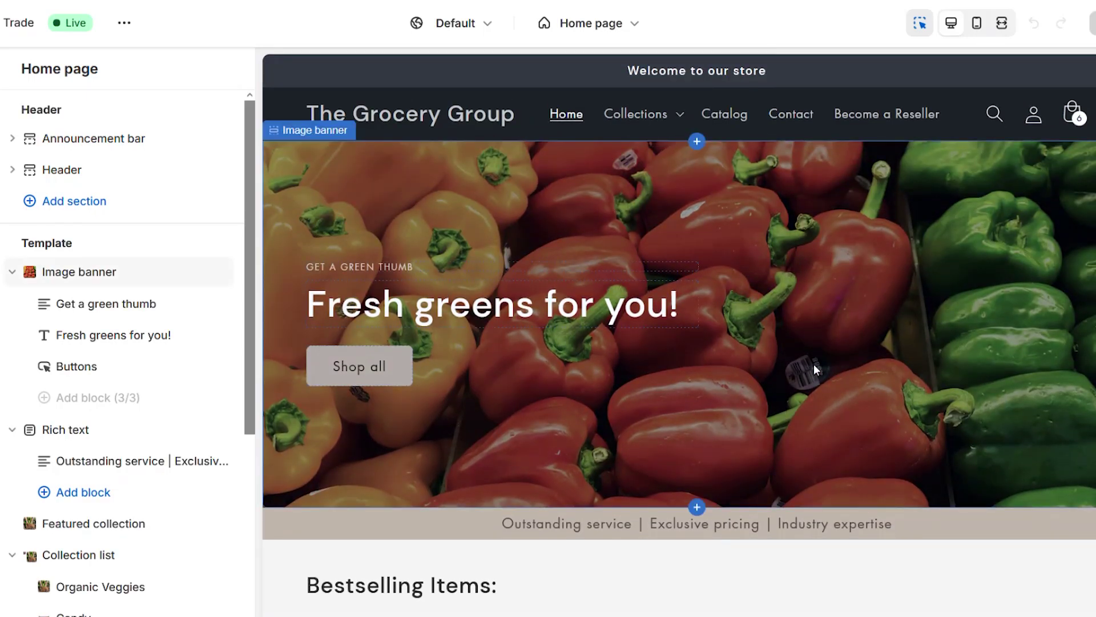
click(634, 25)
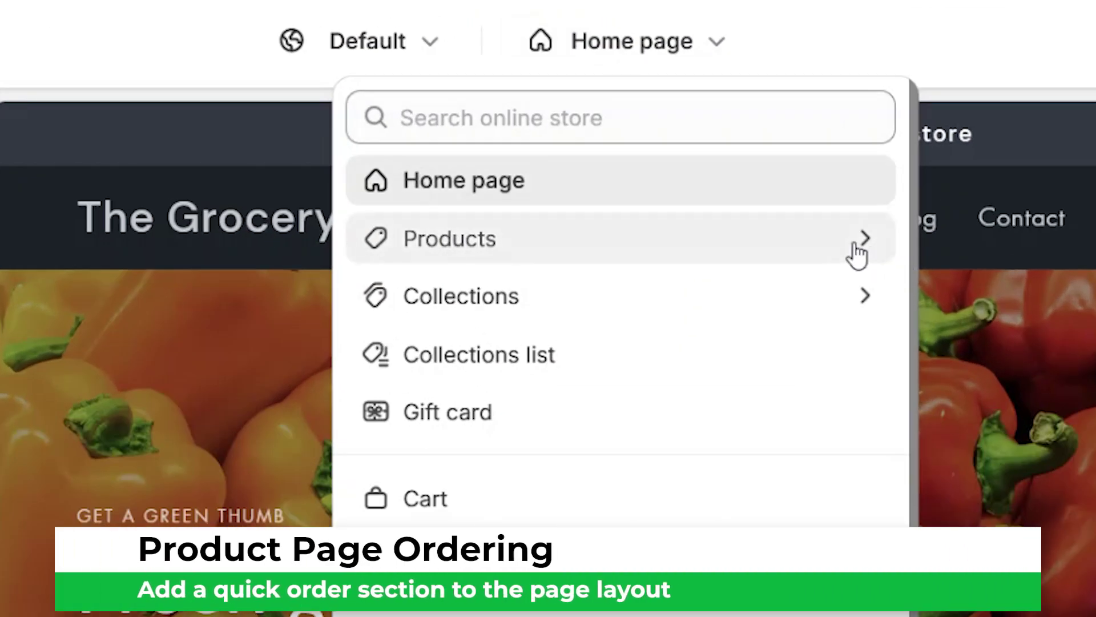
- Switch to the Default product template and bring up its Quick order list section
click(857, 256)
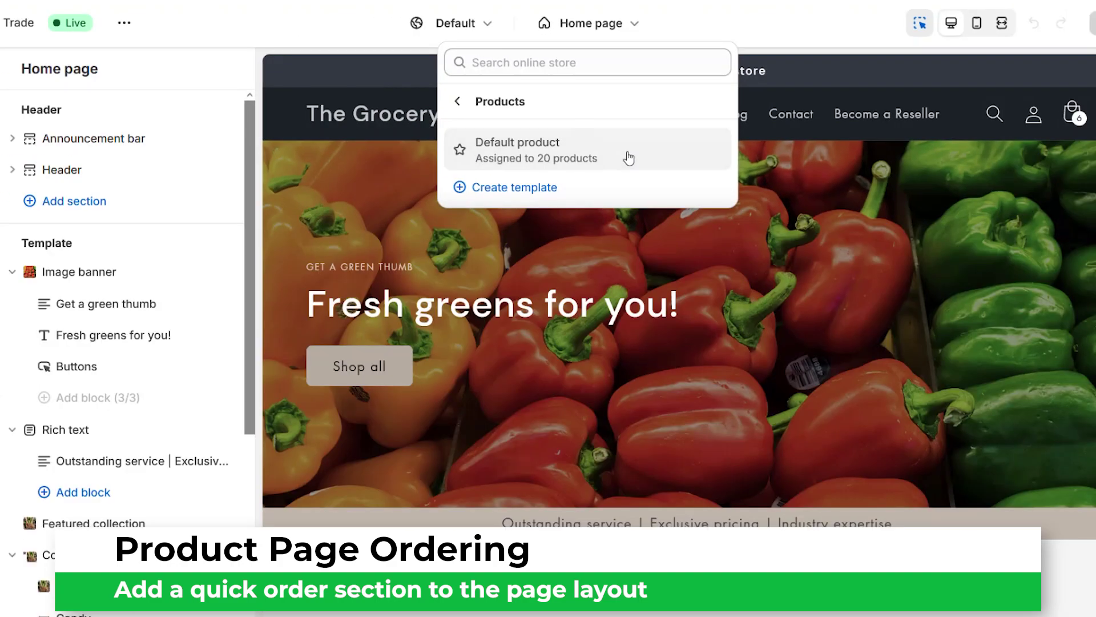
click(736, 309)
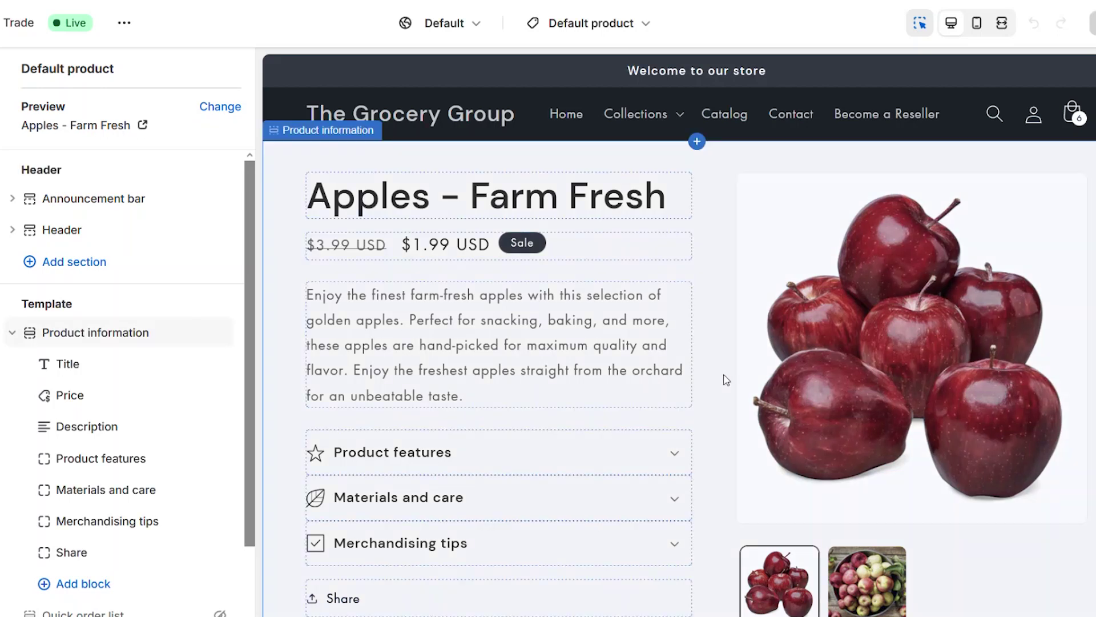
scroll(680, 335, down, 3)
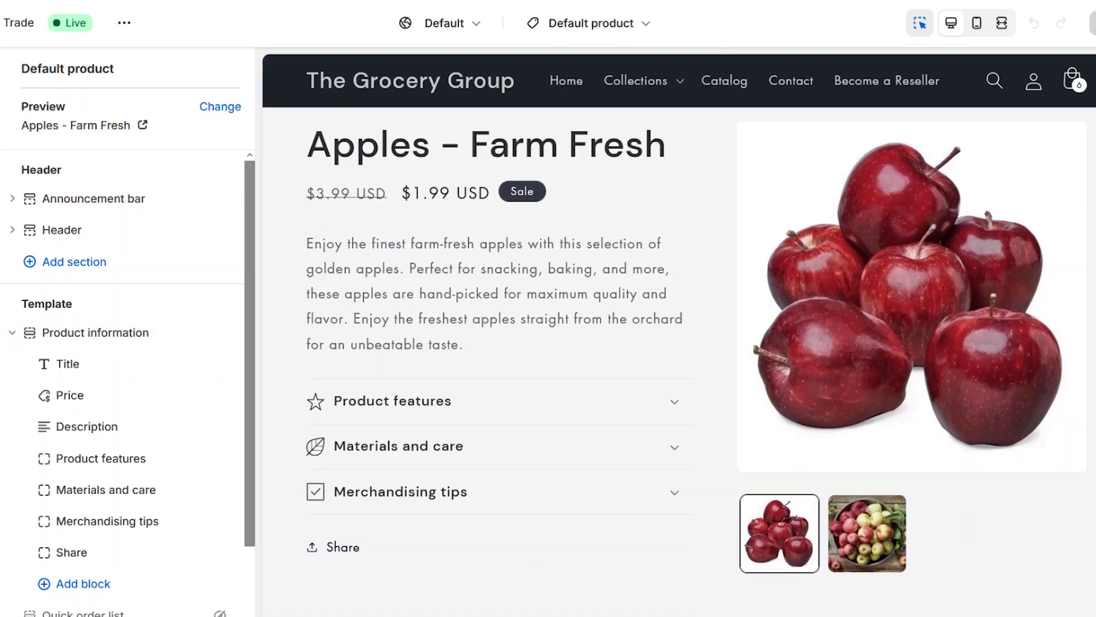
scroll(679, 336, down, 3)
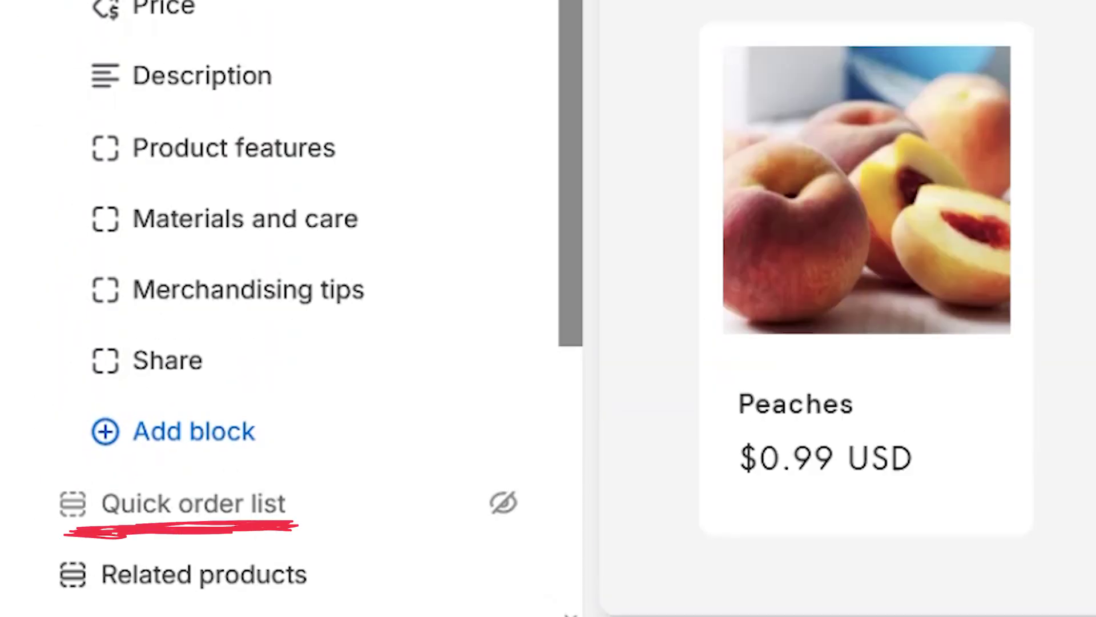
scroll(856, 309, up, 6)
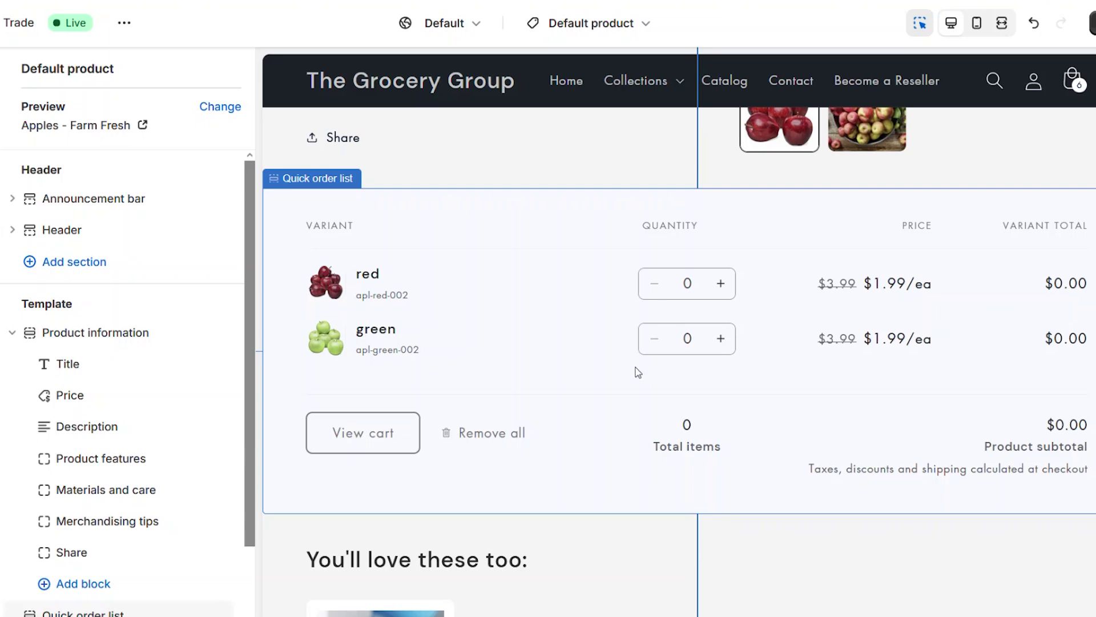
click(80, 613)
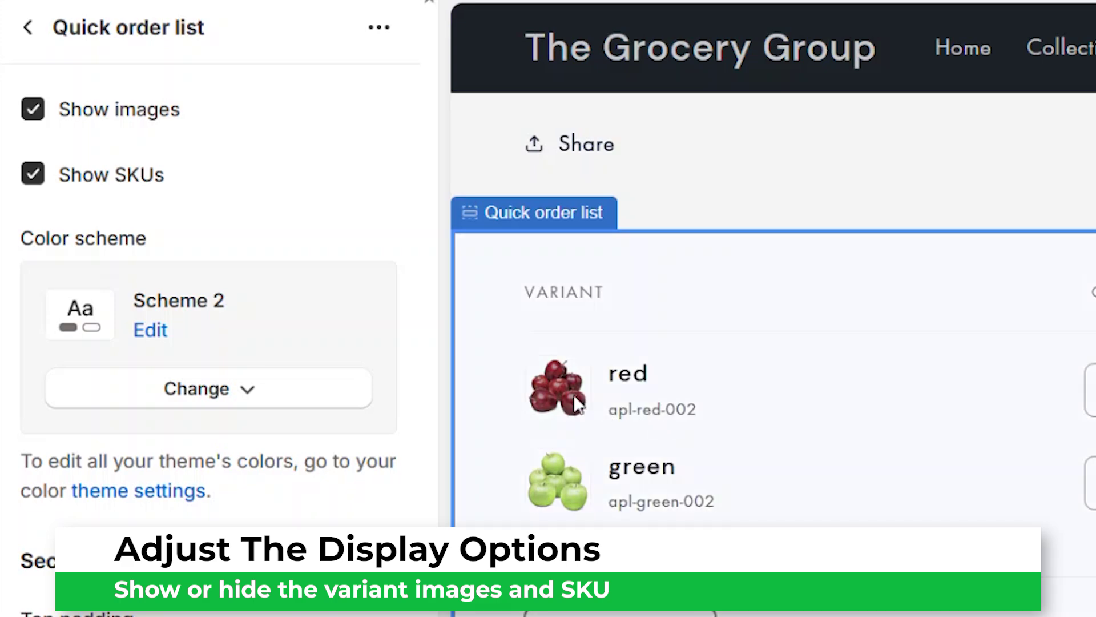
- Toggle the Quick order list's Show images and Show SKUs options
click(33, 109)
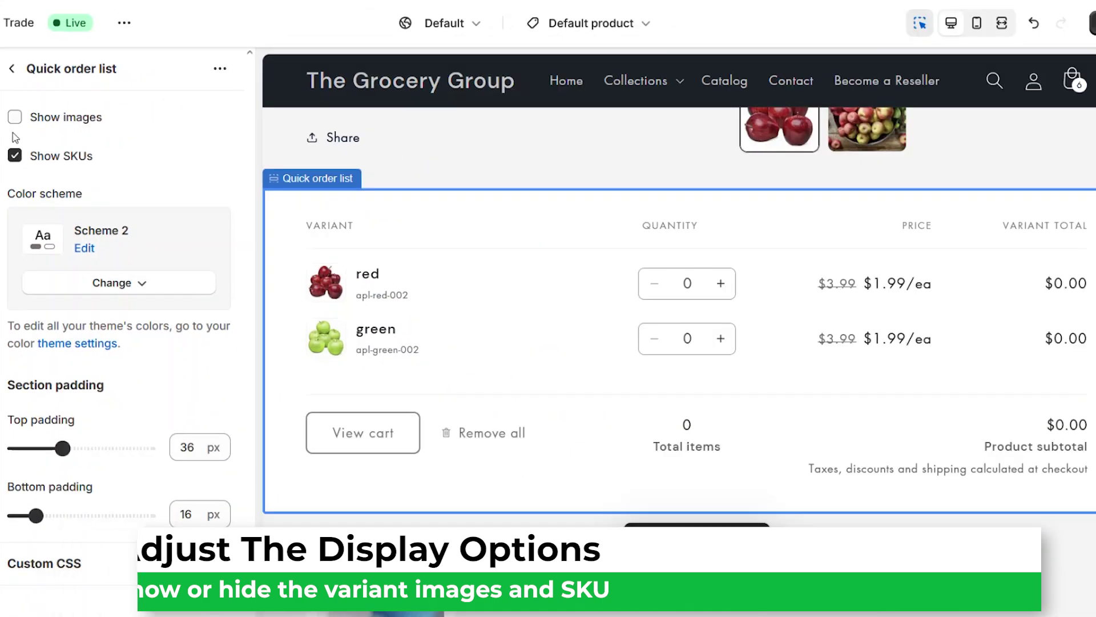
click(33, 173)
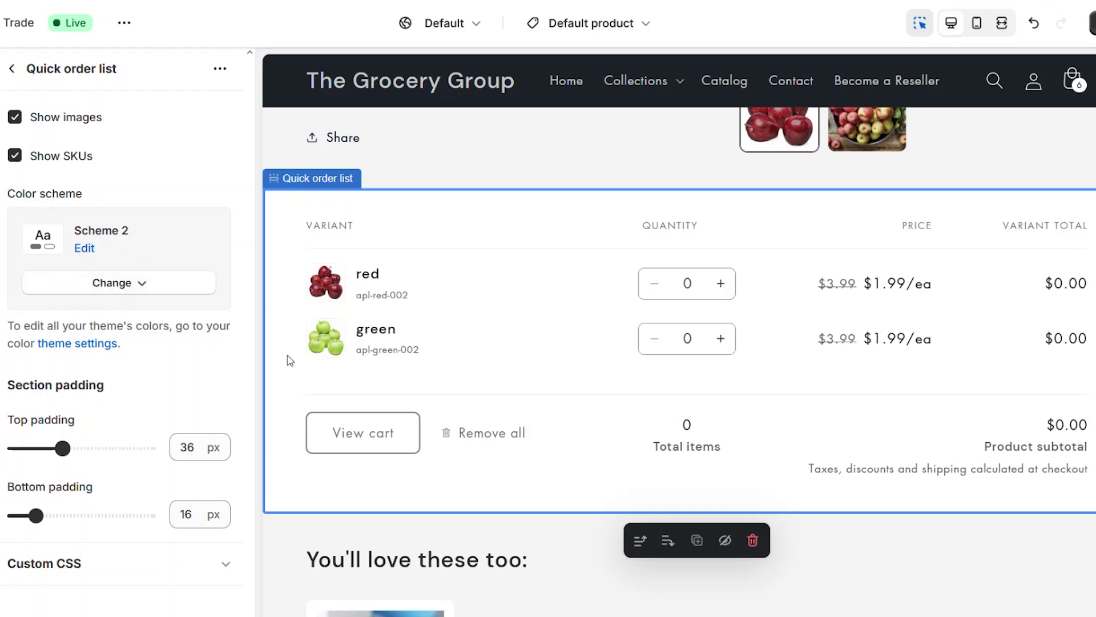
key(Escape)
- Drag the Quick order list above Product information, then back below it
drag(30, 612, 49, 417)
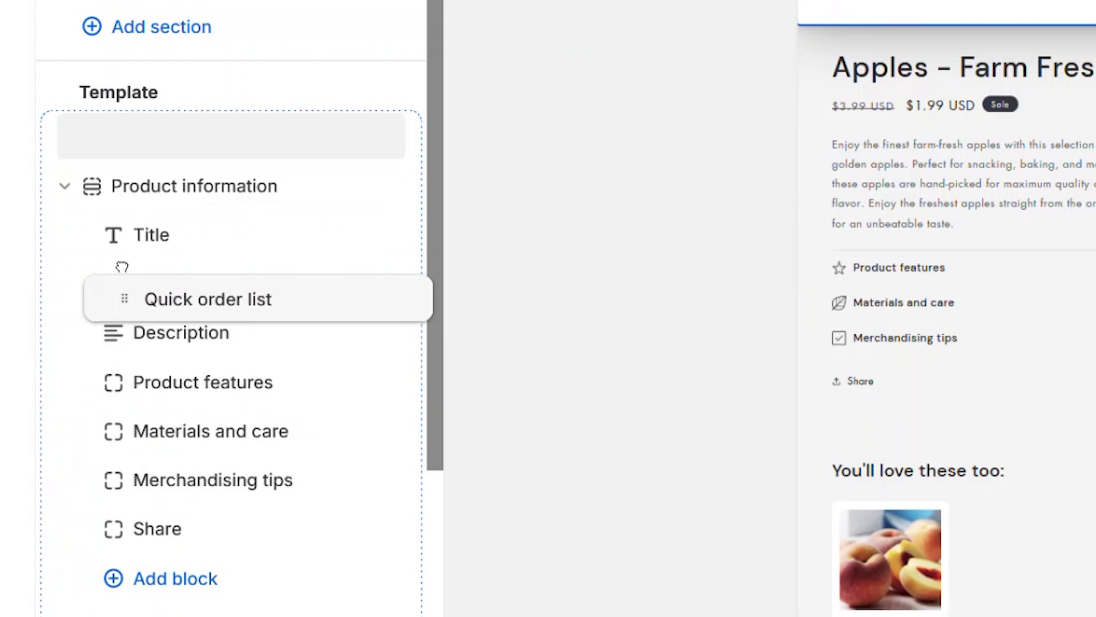
drag(122, 267, 120, 166)
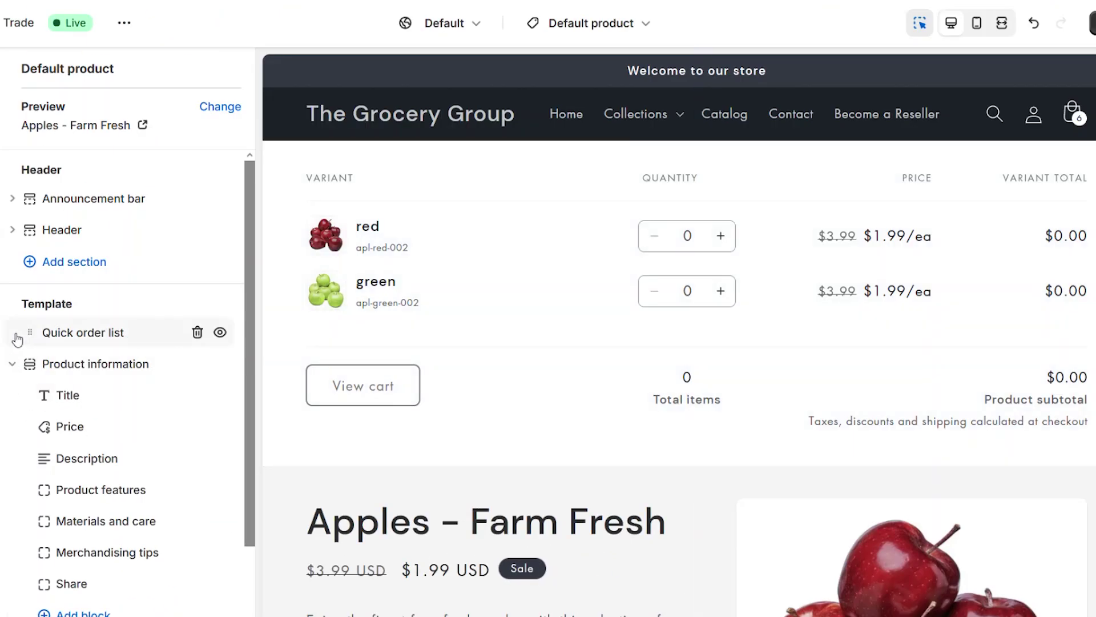
drag(29, 334, 12, 534)
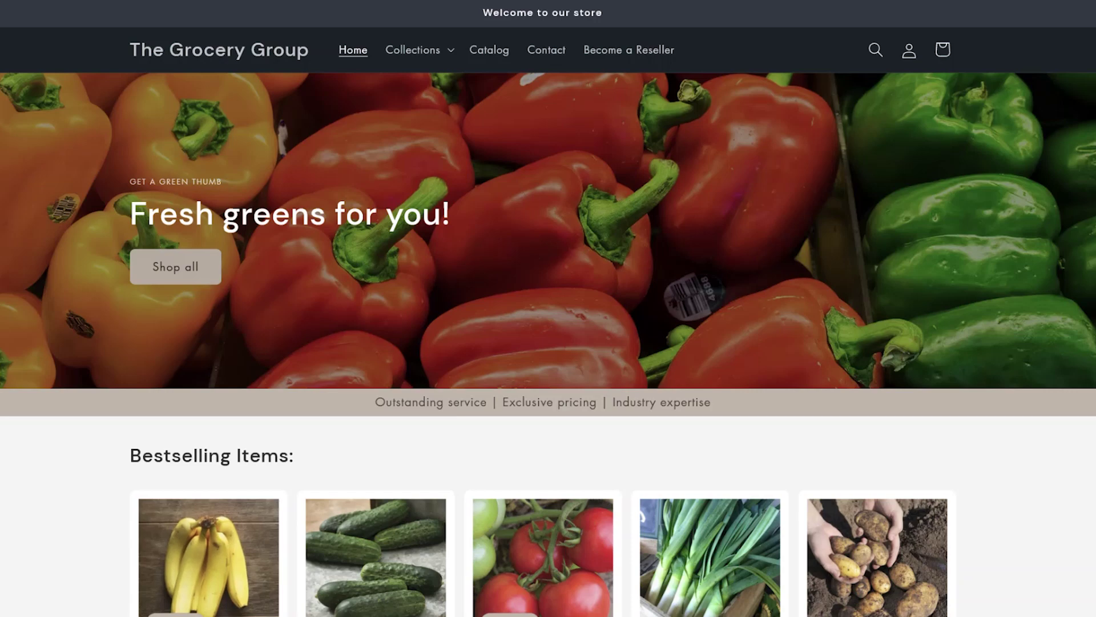
- Open Apples - Farm Fresh from the Catalog and add one red apple via its quick order list
scroll(548, 308, down, 5)
scroll(549, 308, up, 5)
click(493, 52)
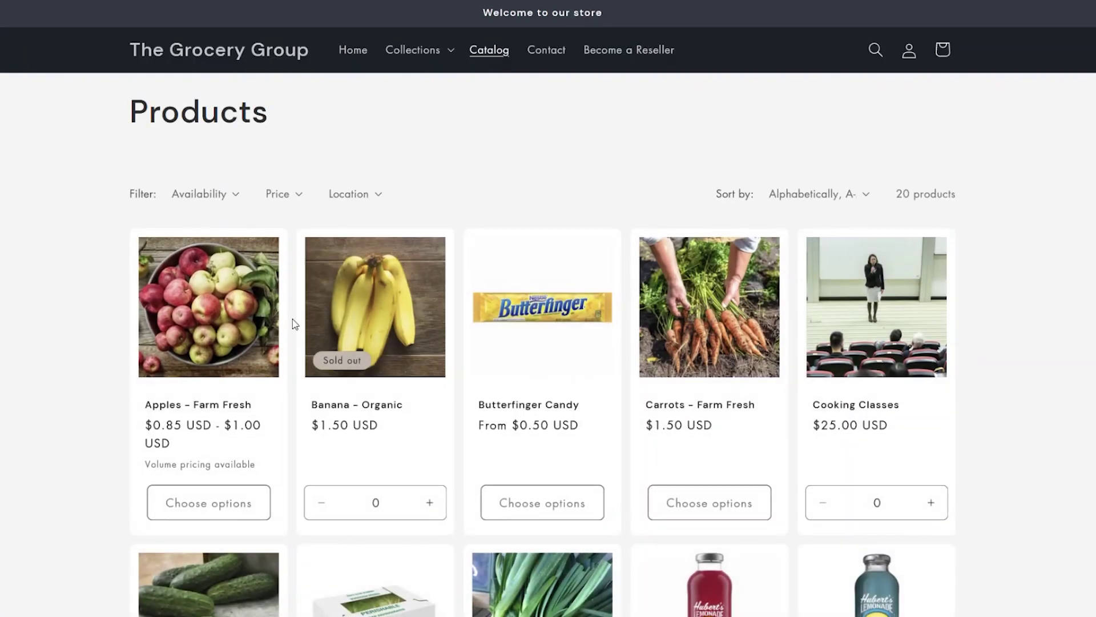
click(201, 286)
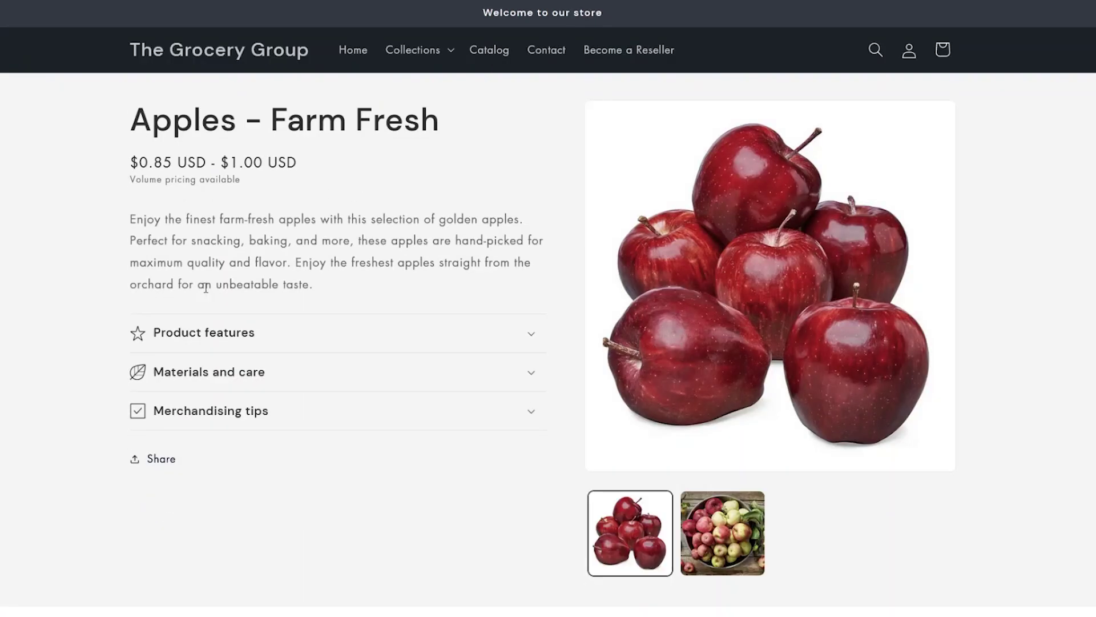
scroll(159, 353, down, 4)
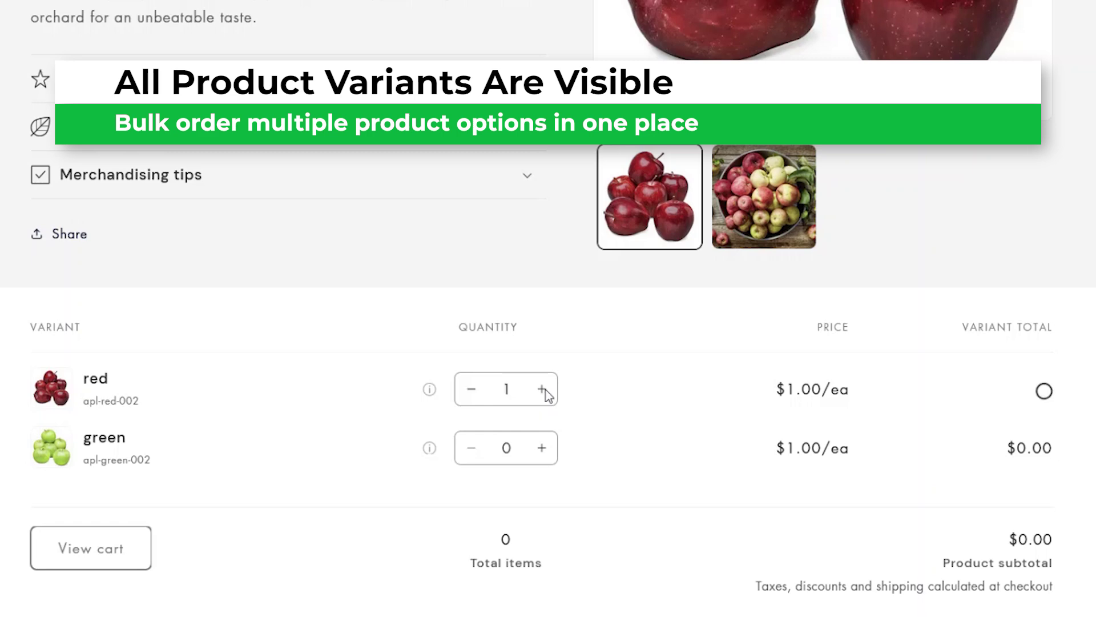
click(523, 449)
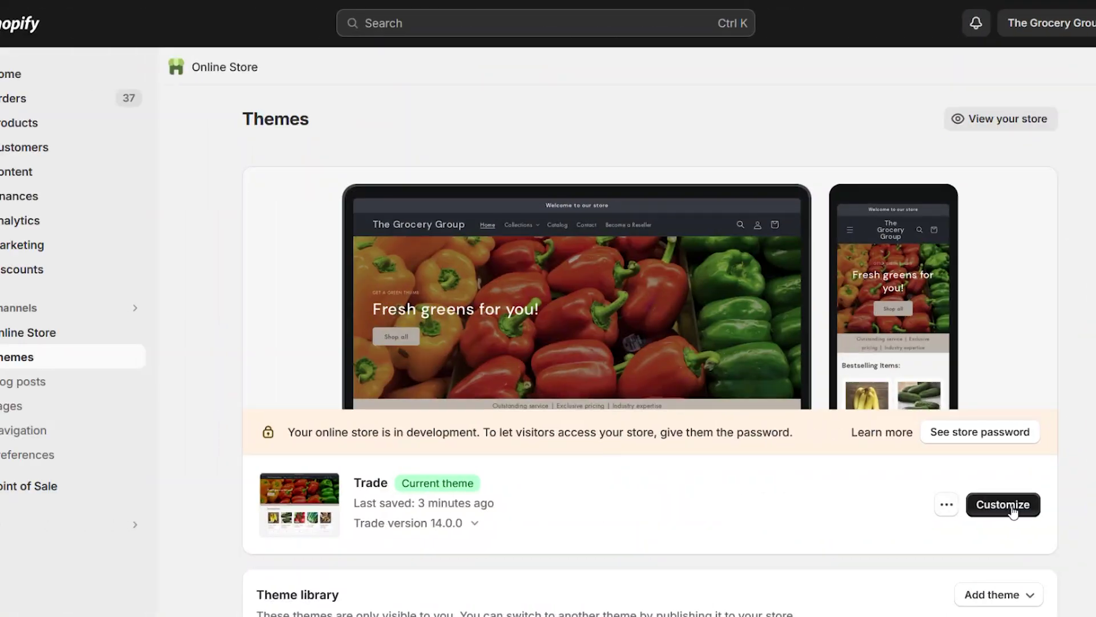
- Reopen the theme editor on the Default collection template and scroll to the Organic Fruits grid
click(1013, 508)
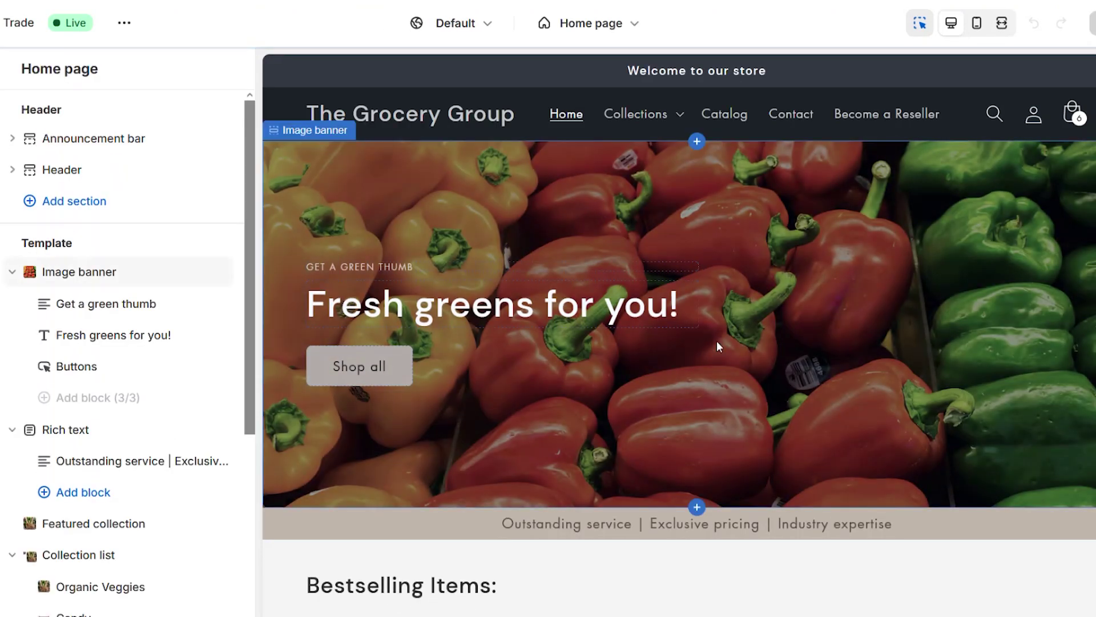
click(632, 27)
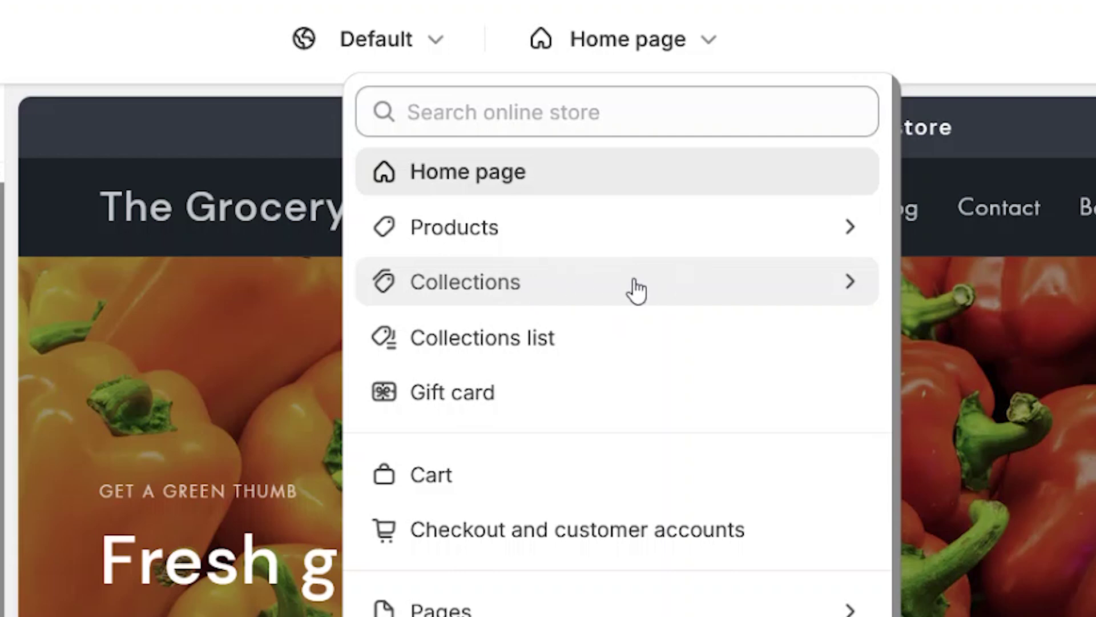
click(484, 280)
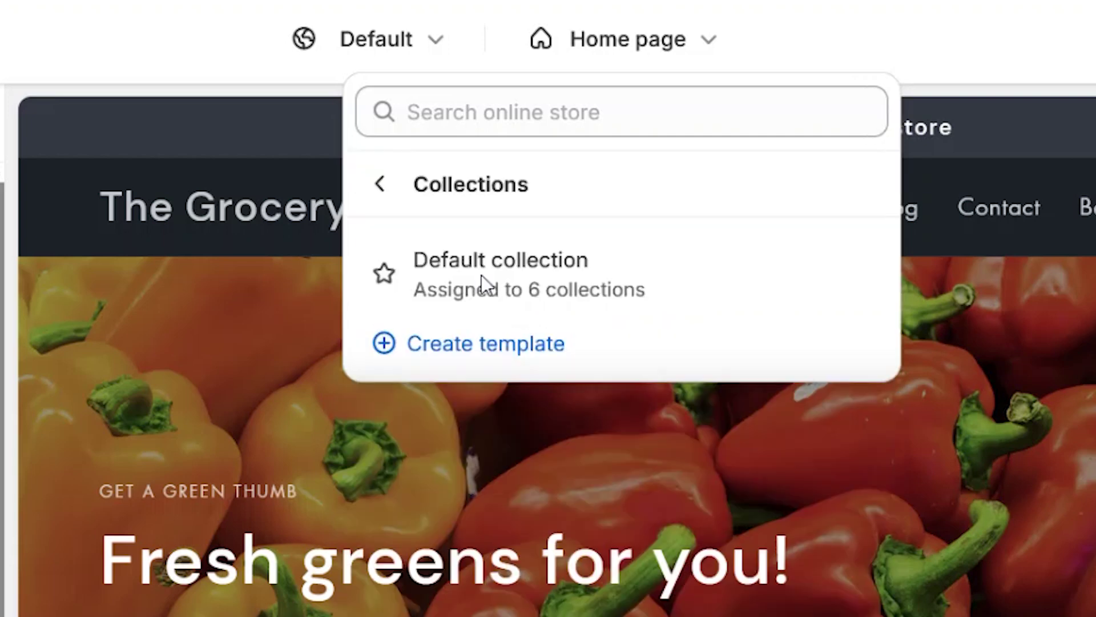
click(491, 281)
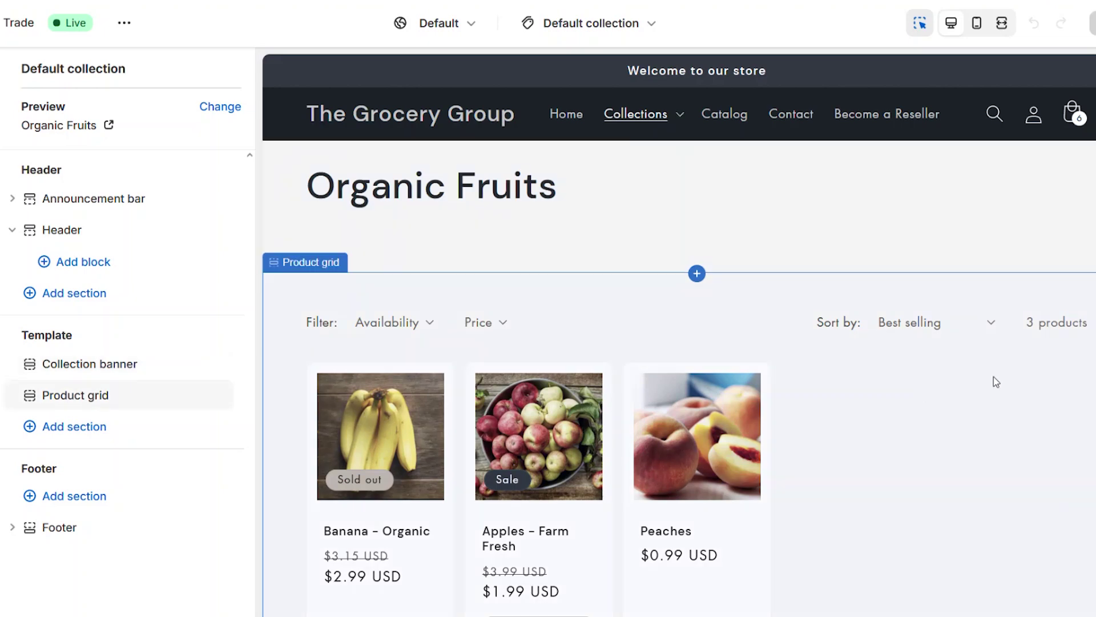
scroll(679, 342, down, 2)
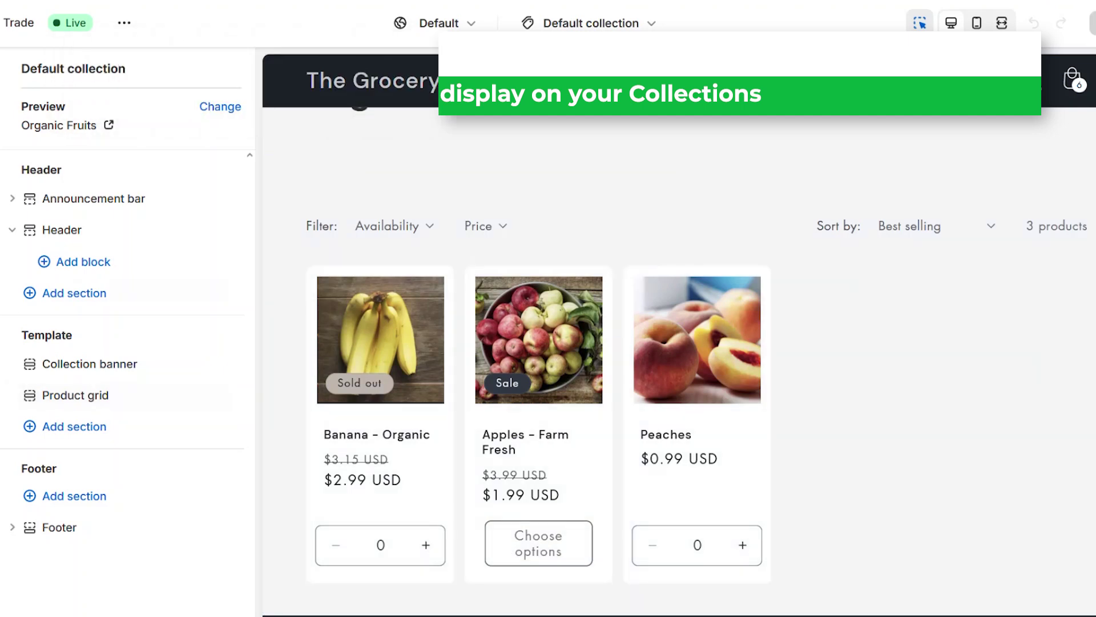
- Try the product grid's Quick add set to None and Standard, and preview the Apples bulk-order popup
mouse_move(103, 400)
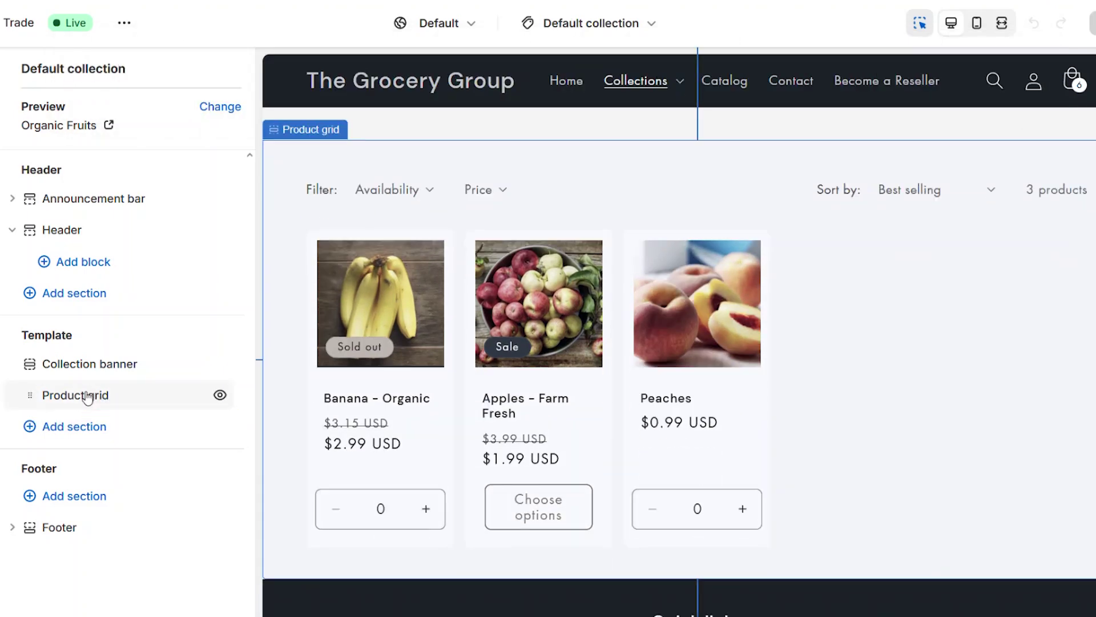
click(86, 394)
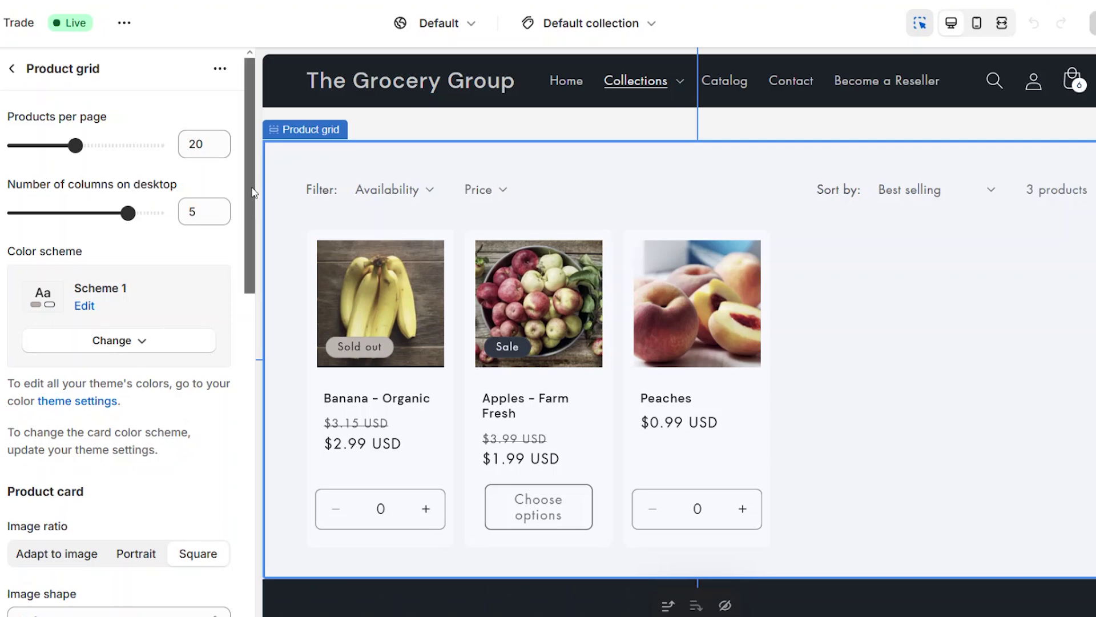
scroll(250, 320, down, 6)
scroll(251, 347, down, 4)
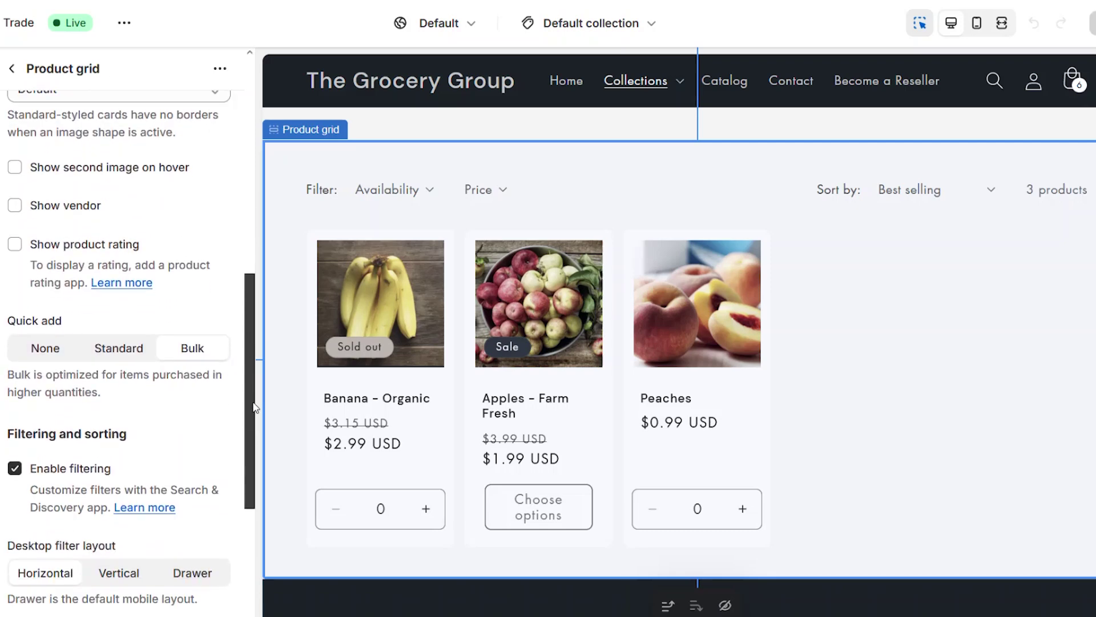
click(39, 276)
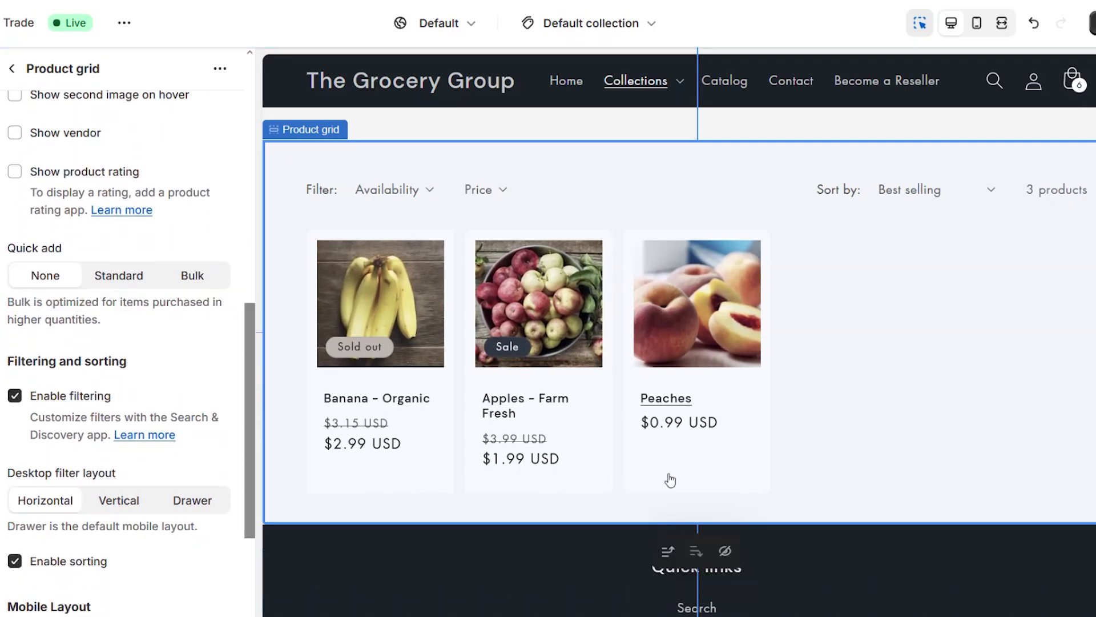
click(104, 277)
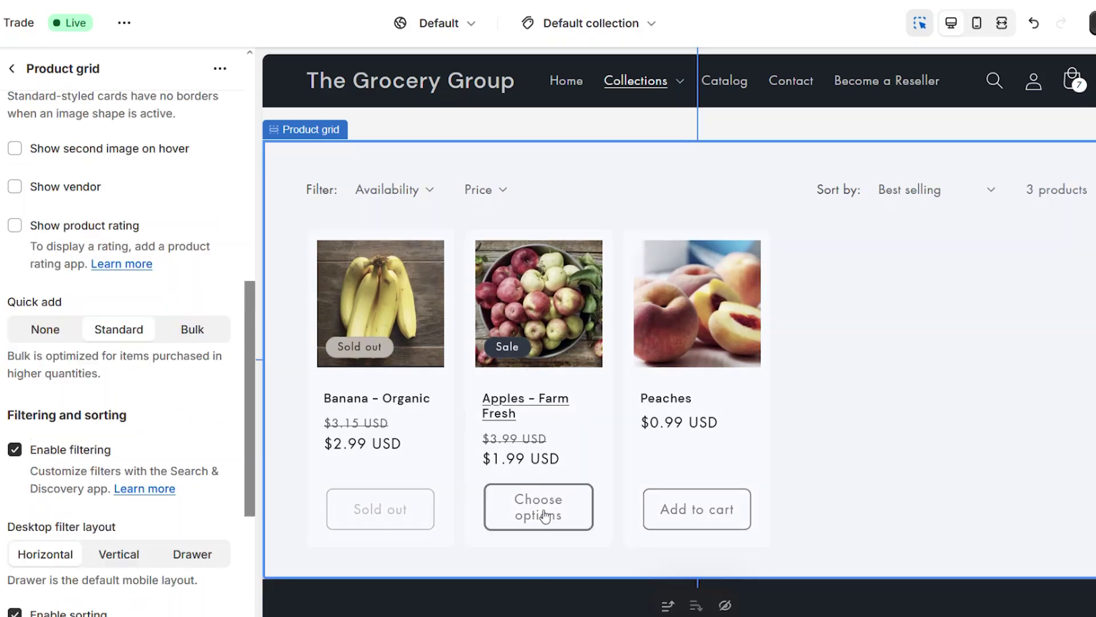
click(535, 507)
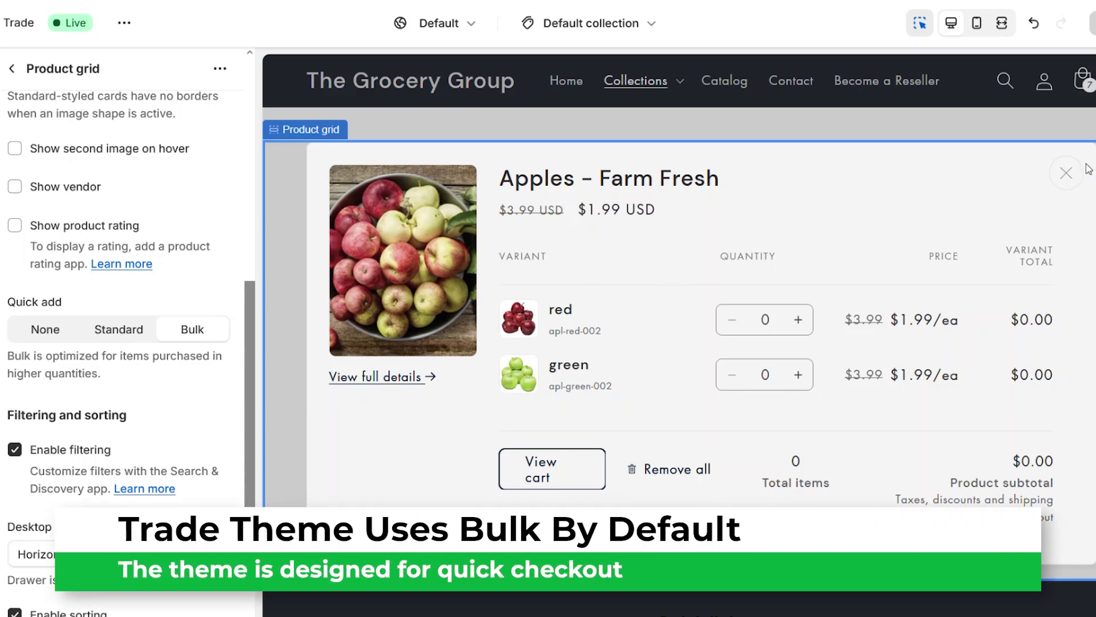
click(1065, 174)
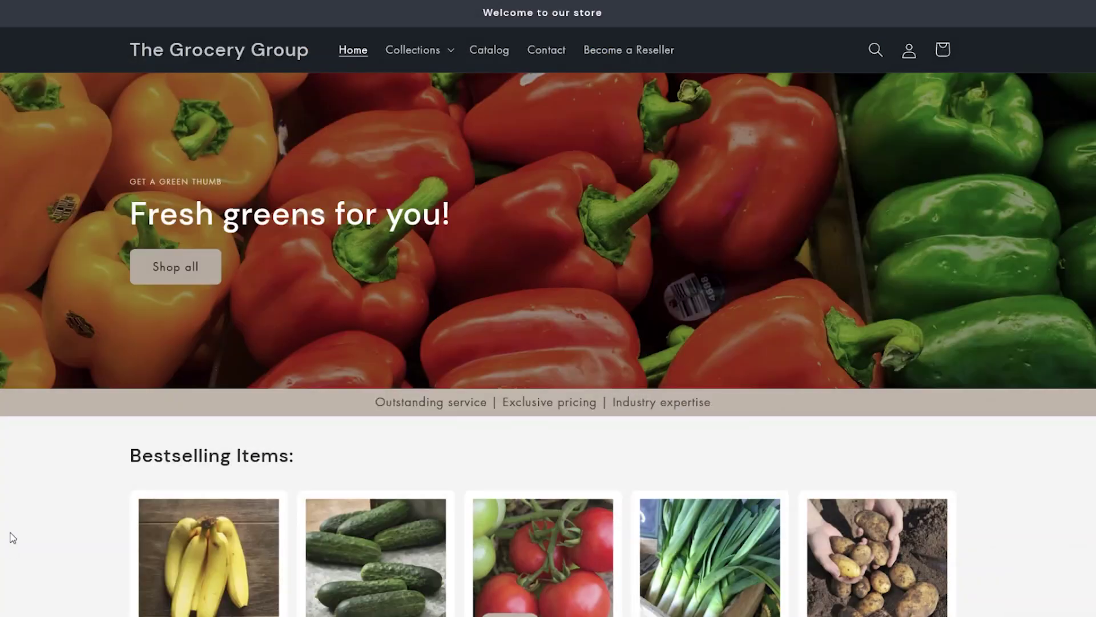
- From Organic Fruits, add one banana, two red apples and one green apple to the cart
click(435, 51)
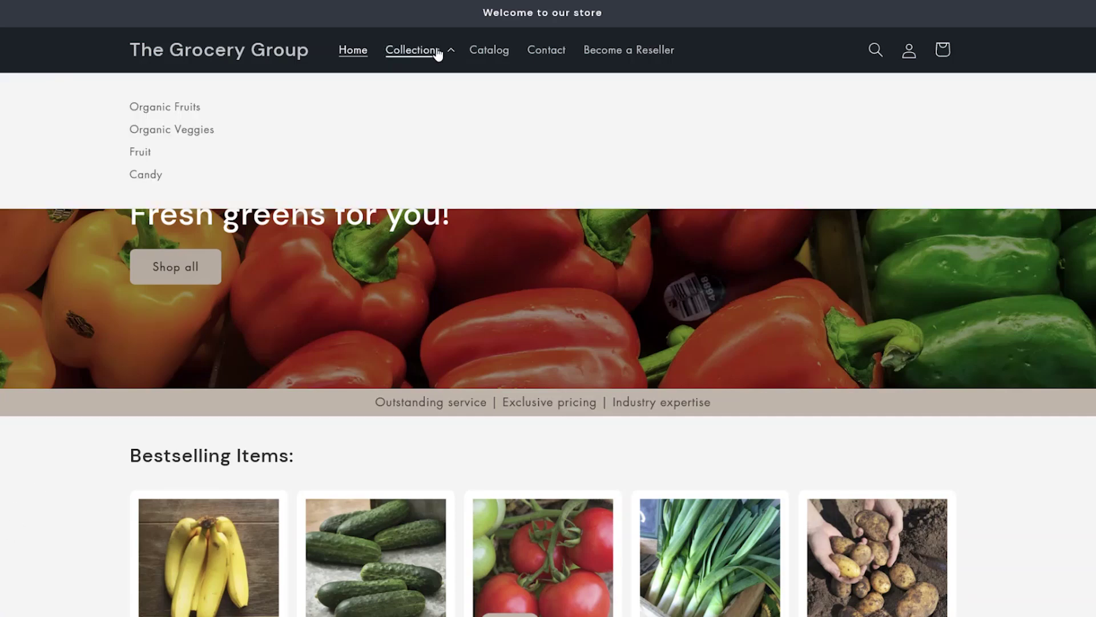
click(173, 107)
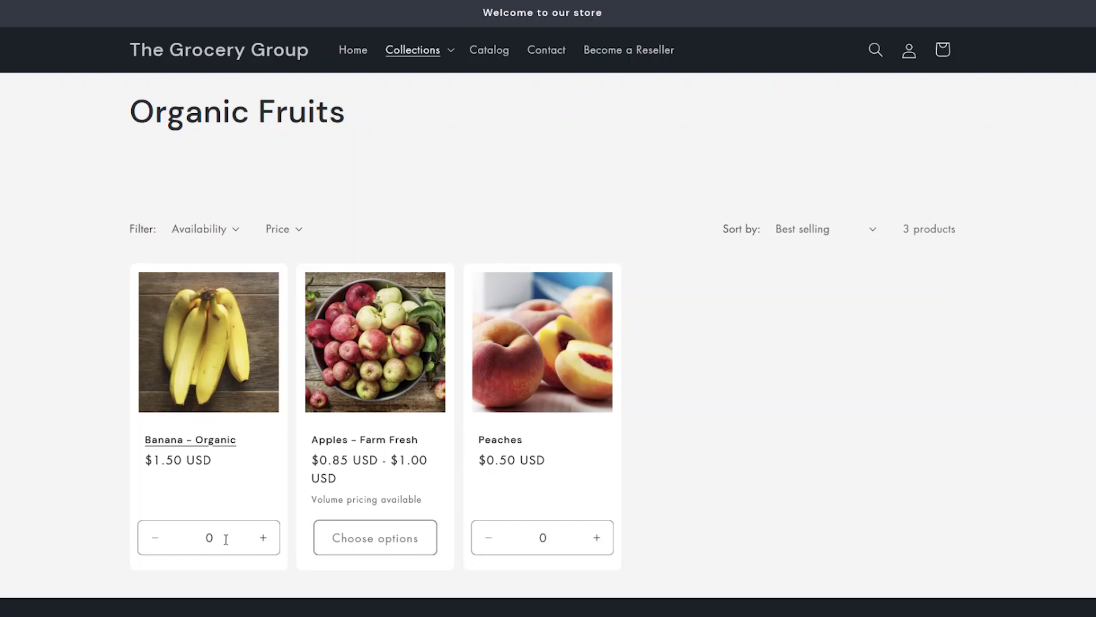
click(264, 539)
click(374, 535)
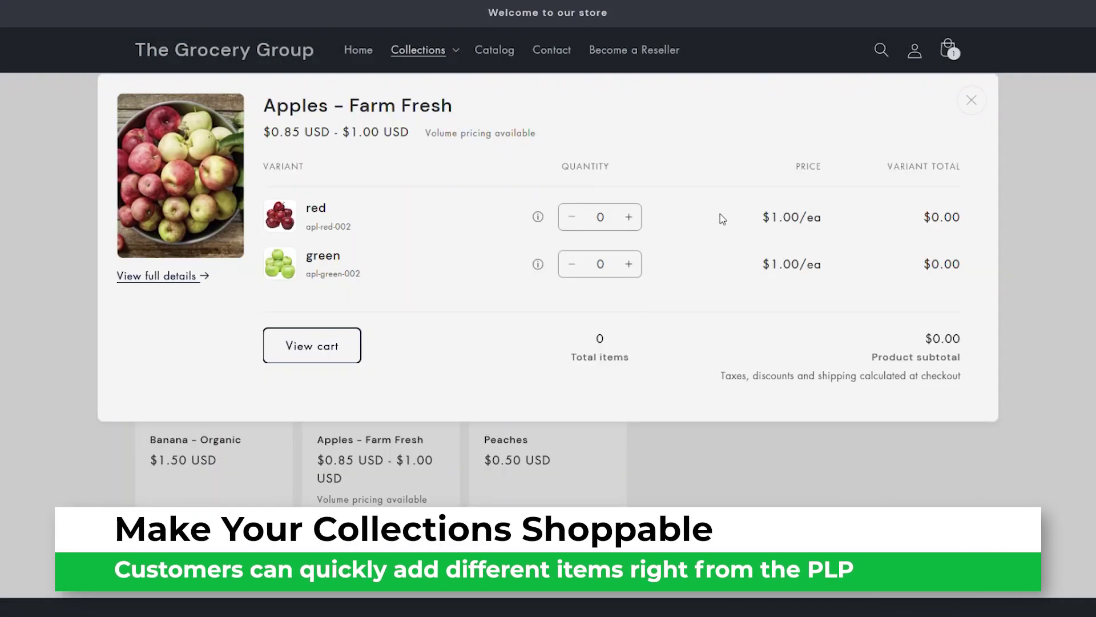
click(628, 220)
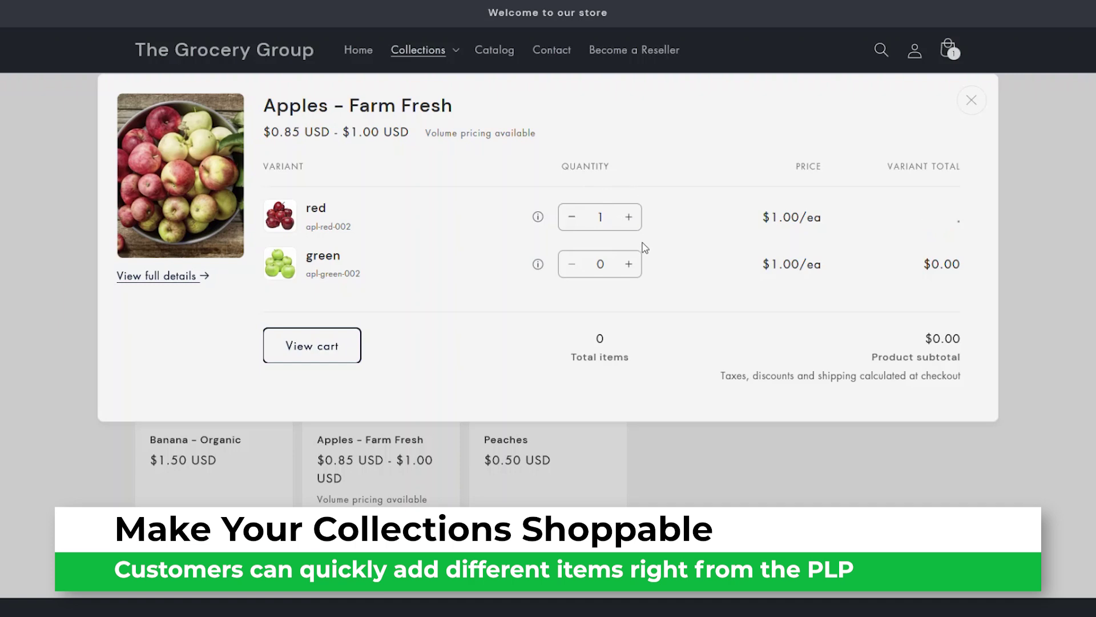
click(629, 217)
click(629, 265)
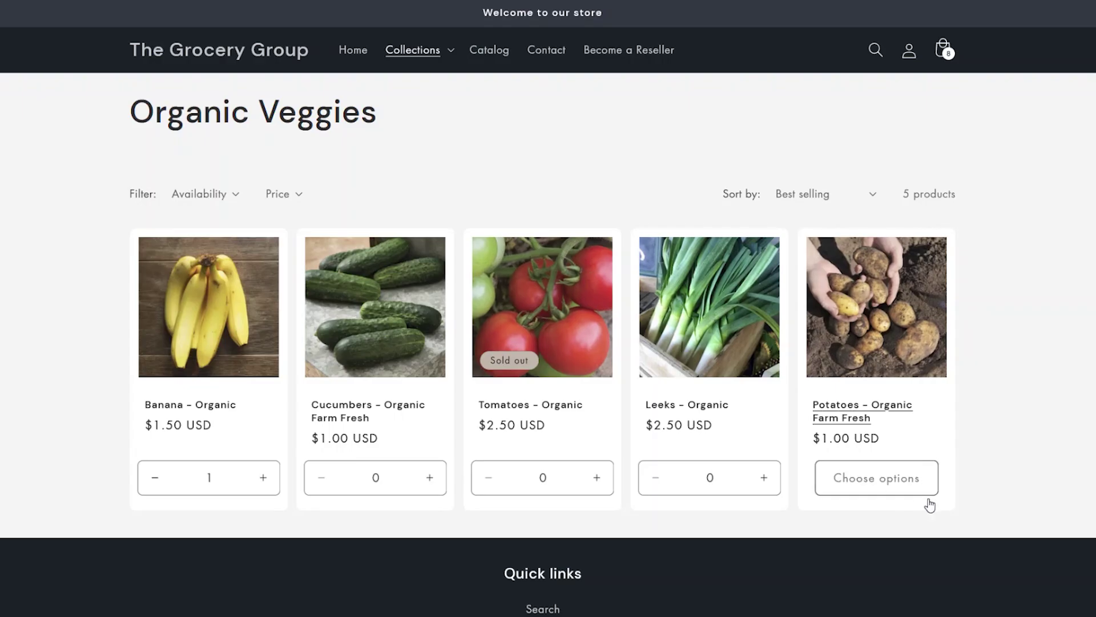
- Preview and dismiss the Potatoes variant order popup in Organic Veggies
click(888, 482)
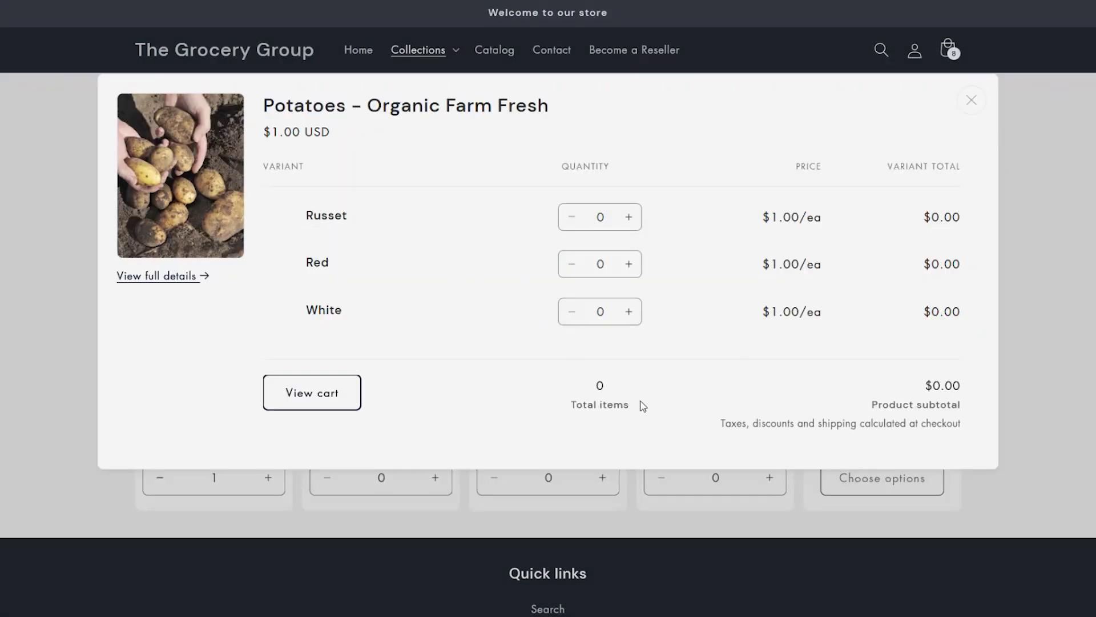
click(973, 101)
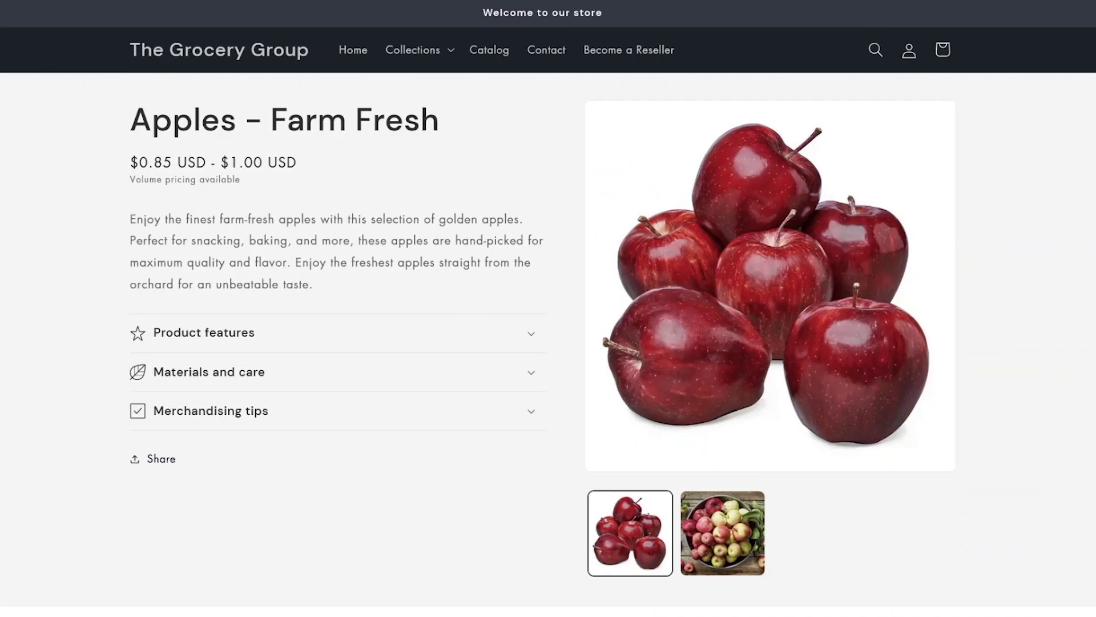
scroll(548, 325, down, 5)
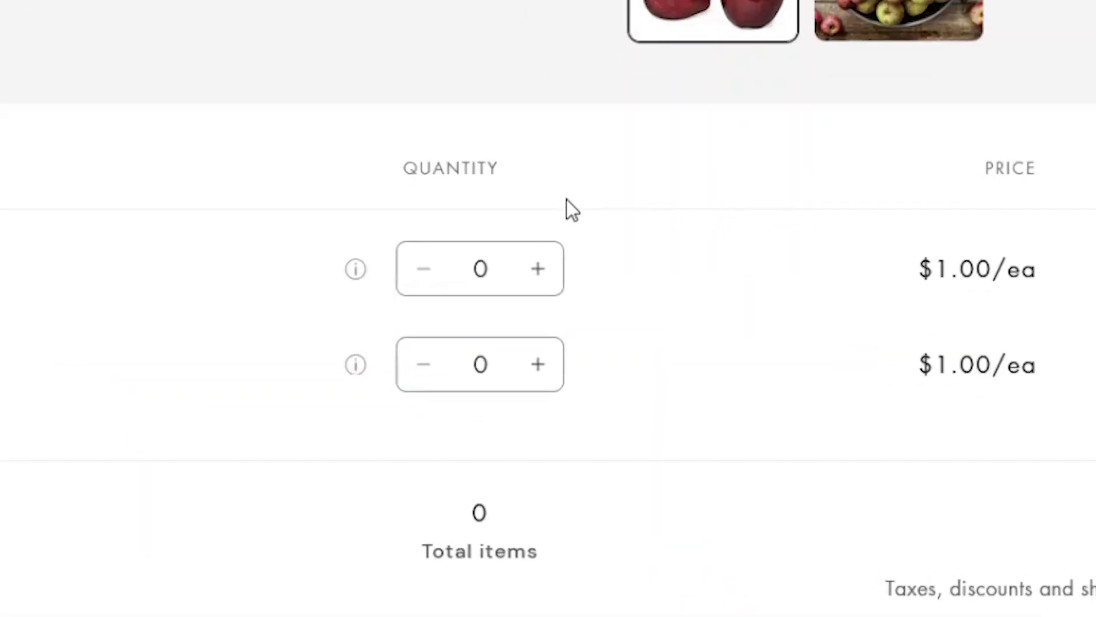
- Check the apple price-break info, then add four red apples to reach the $0.85 price
mouse_move(355, 275)
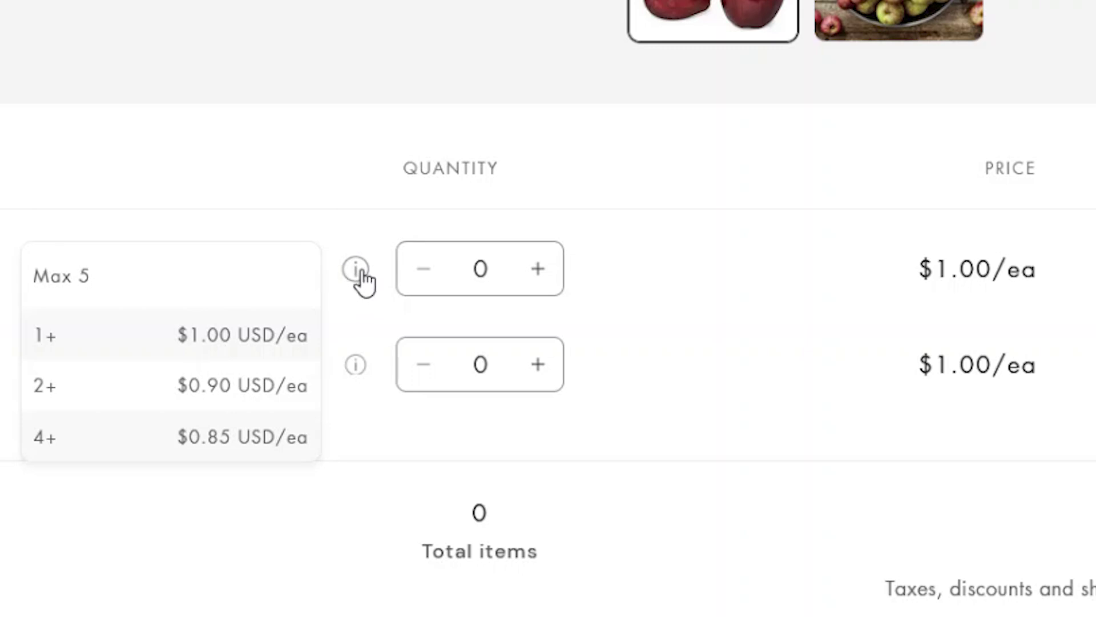
mouse_move(357, 366)
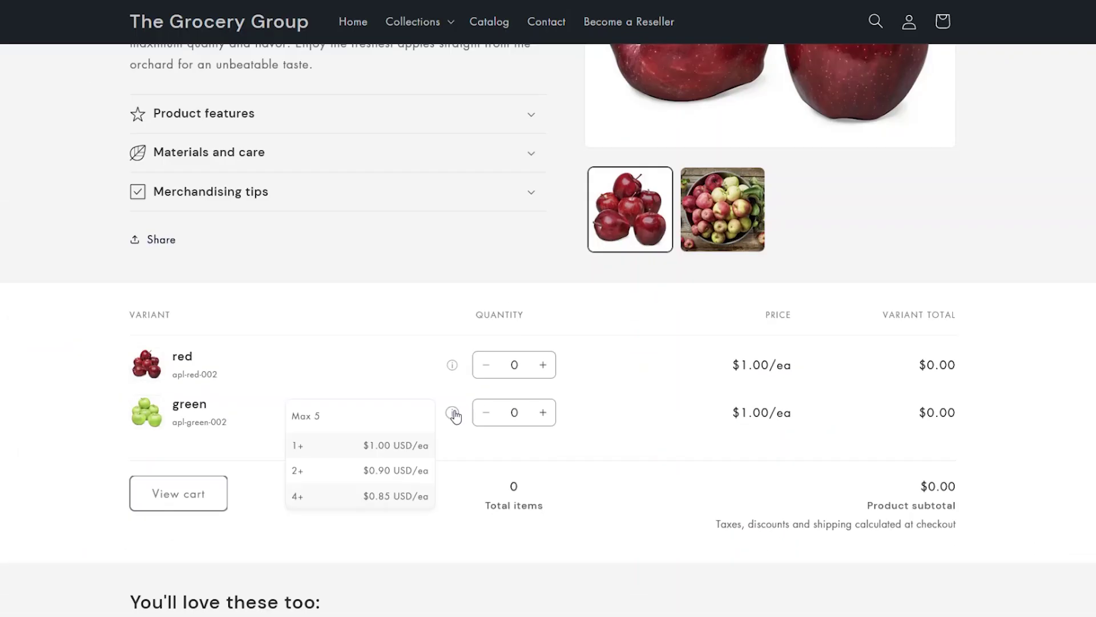
mouse_move(454, 372)
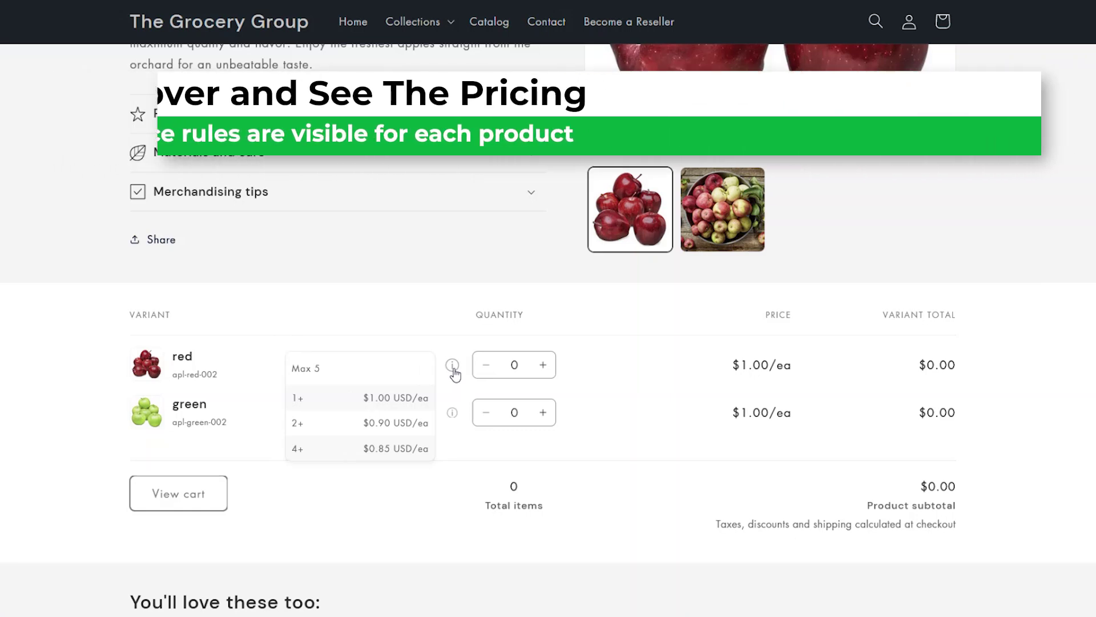
click(544, 365)
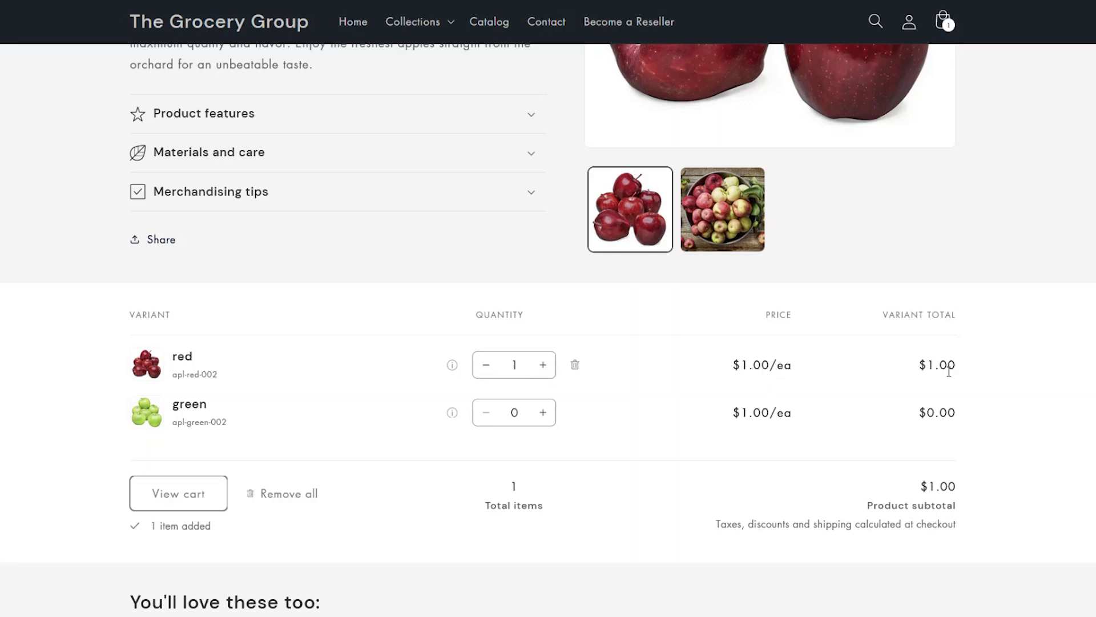
click(543, 364)
click(545, 366)
click(543, 365)
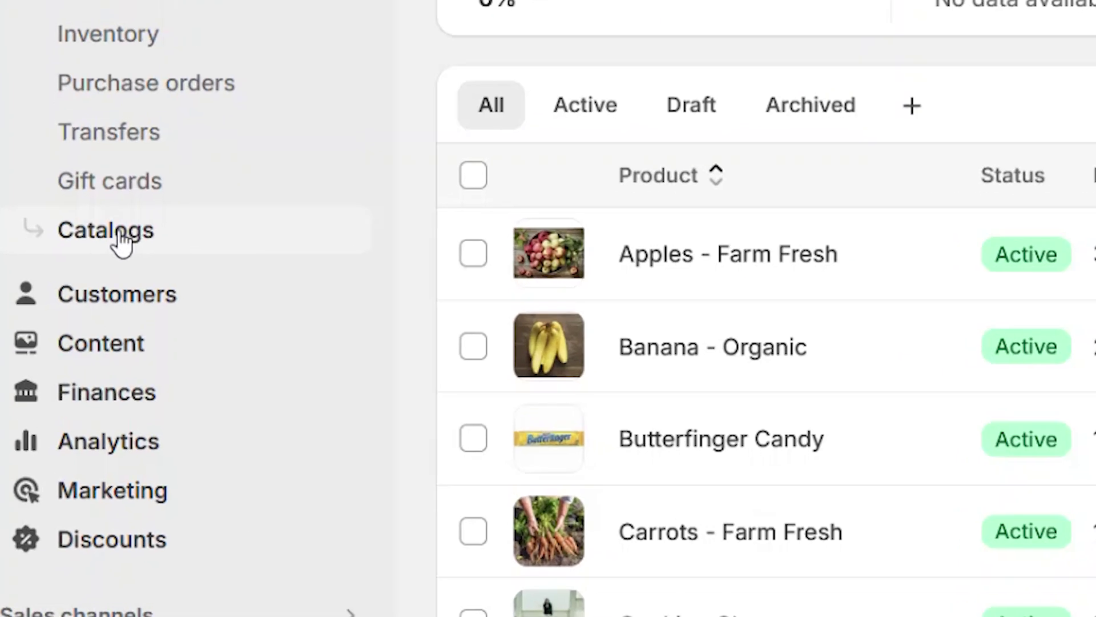
- Open the Gold Partner B2B catalog from the Catalogs list
click(119, 235)
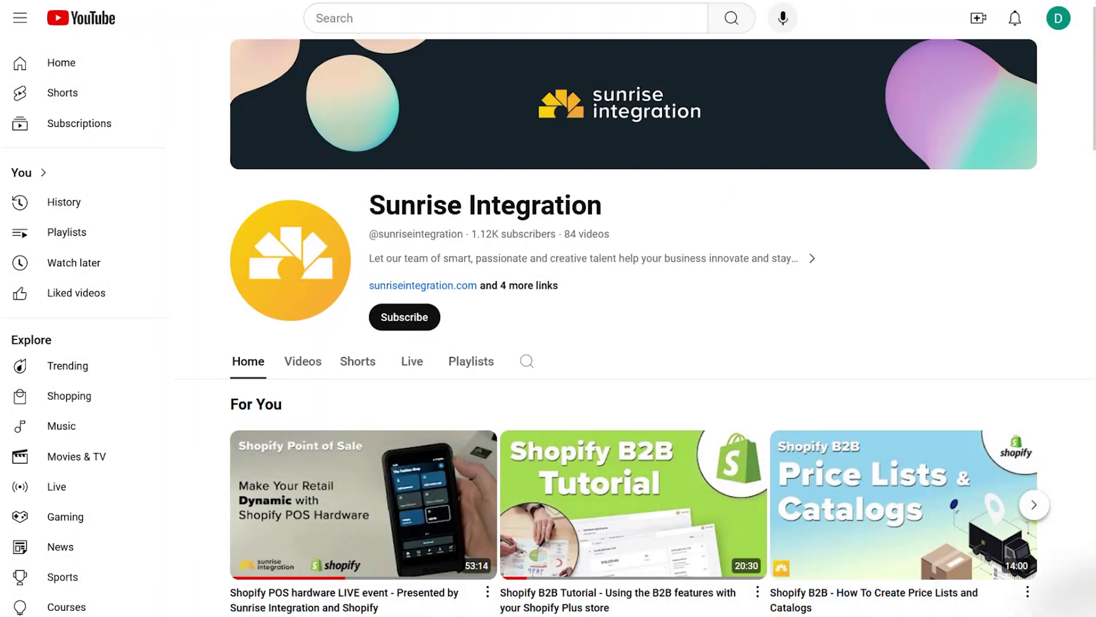
scroll(663, 325, down, 1)
scroll(662, 343, down, 15)
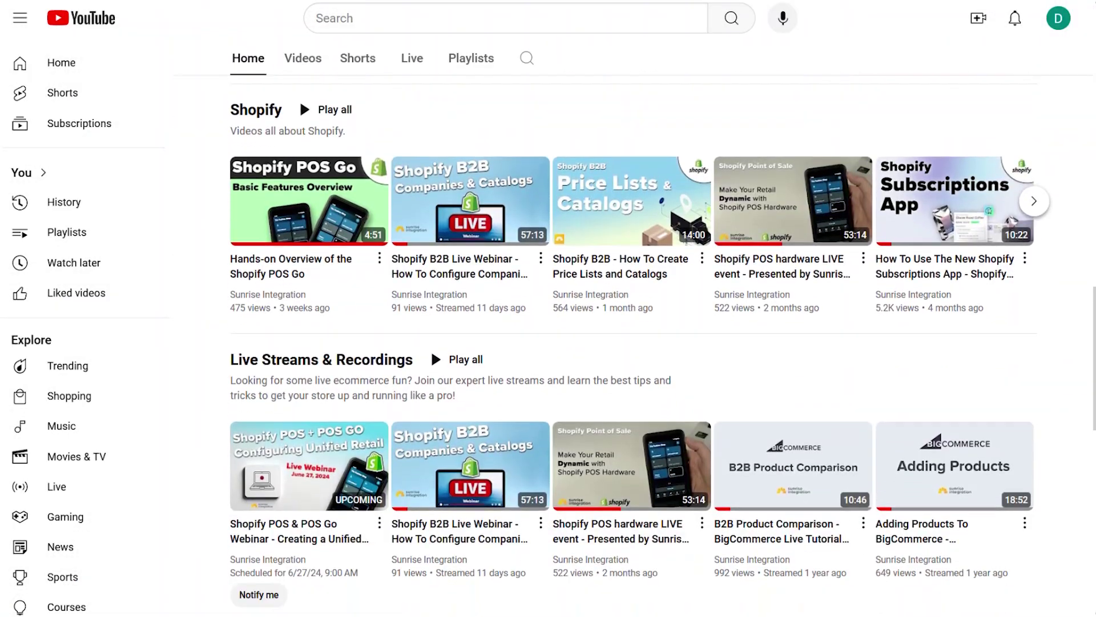
mouse_move(650, 207)
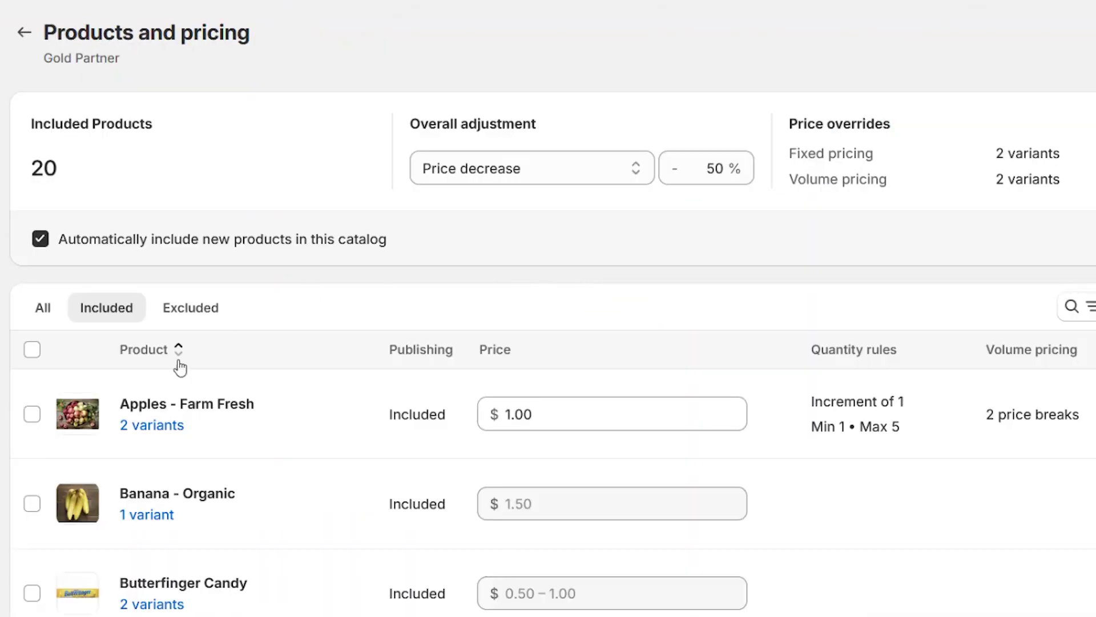
- Inspect the Apples volume price breaks and bring up the catalog's Company locations editor
click(877, 410)
click(245, 426)
click(502, 421)
click(289, 455)
click(543, 472)
click(269, 516)
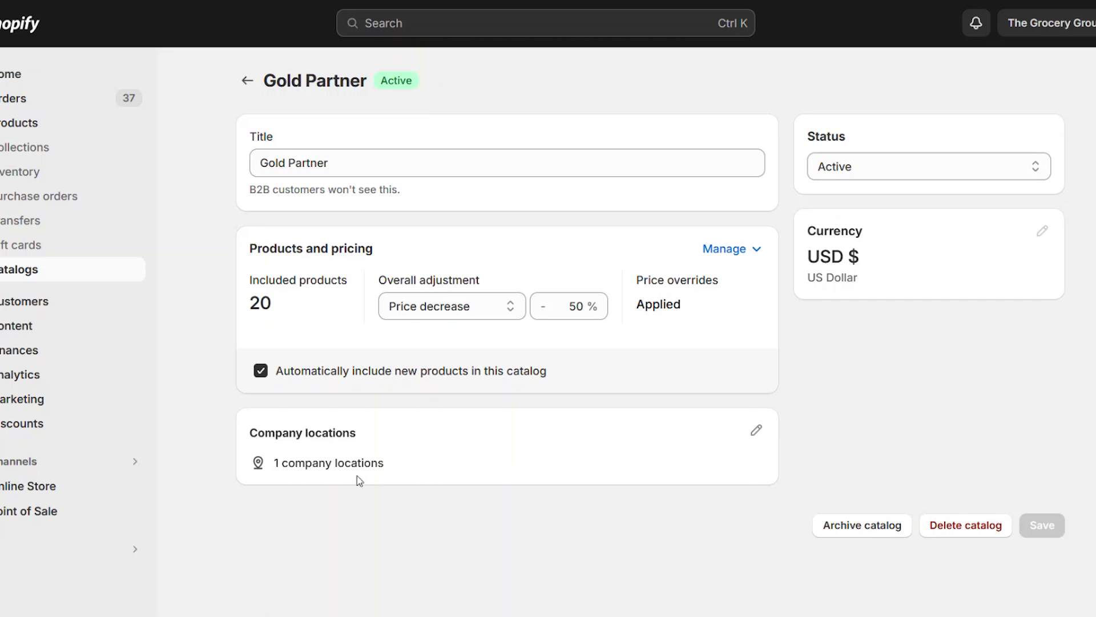
click(758, 432)
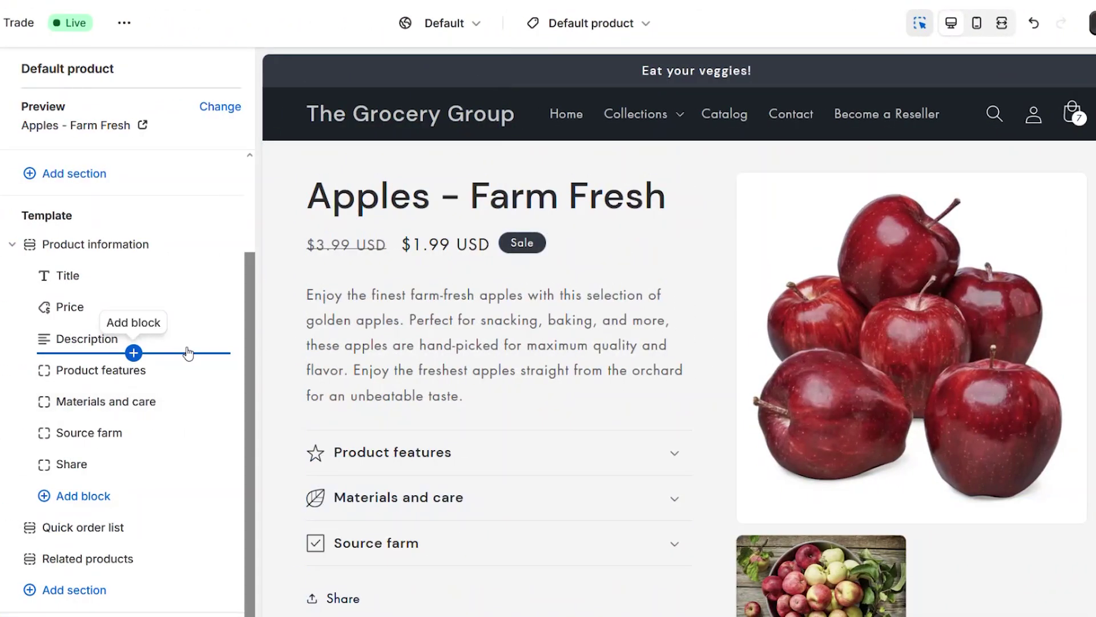
- Add an Inventory status block to Product information and move it directly below Price
click(97, 501)
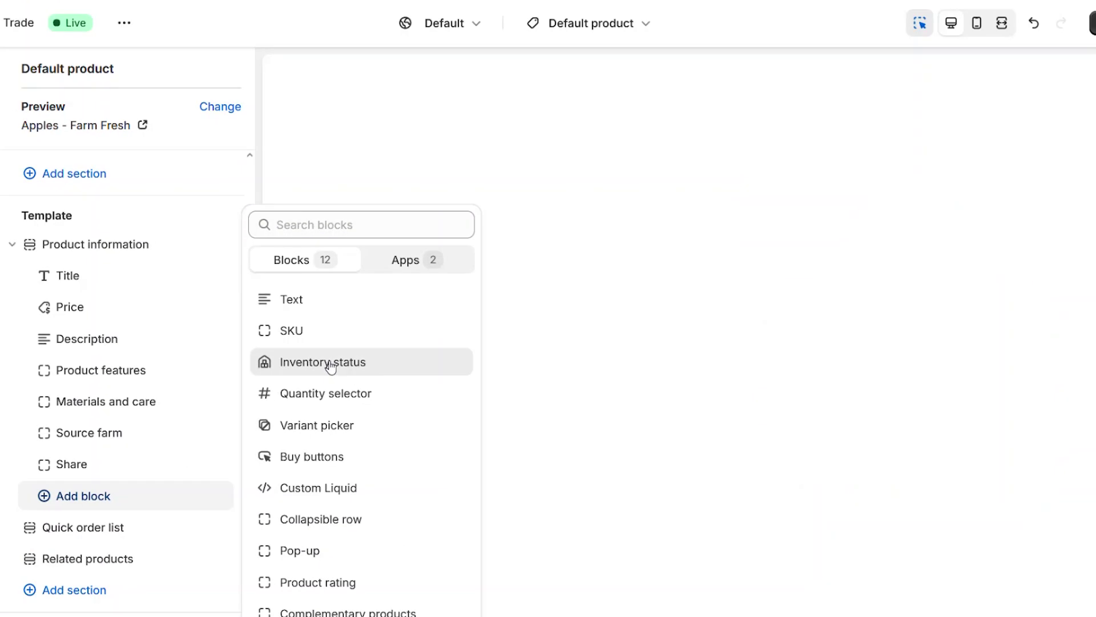
click(492, 406)
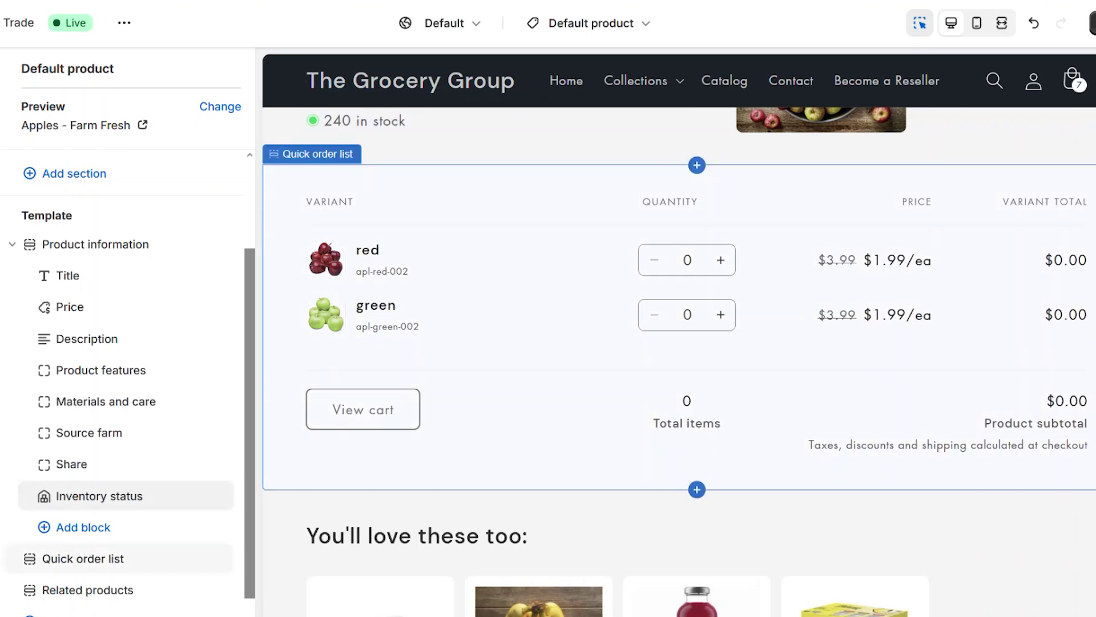
scroll(329, 501, up, 6)
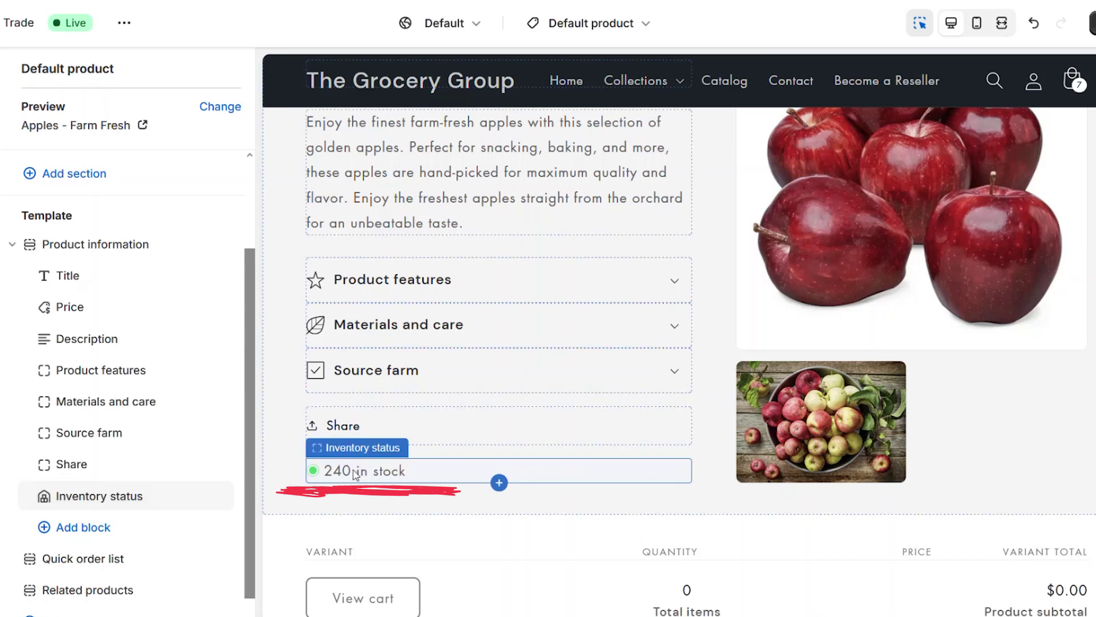
drag(26, 505, 71, 342)
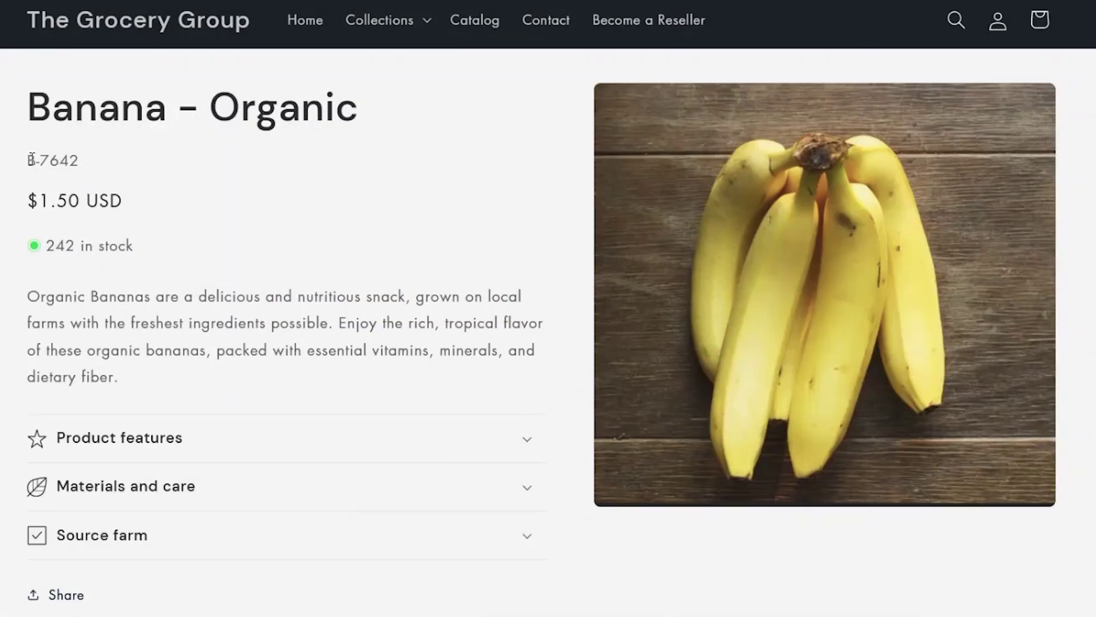
- Check the stock count on the Banana product page, then view the Apples product page
drag(56, 245, 133, 242)
click(128, 242)
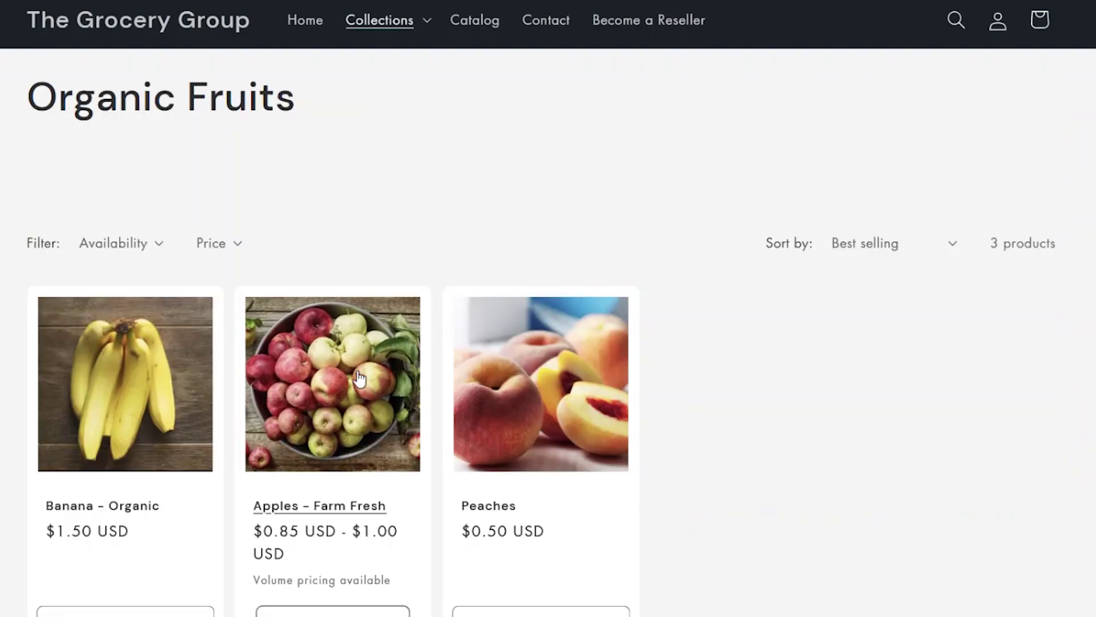
click(360, 379)
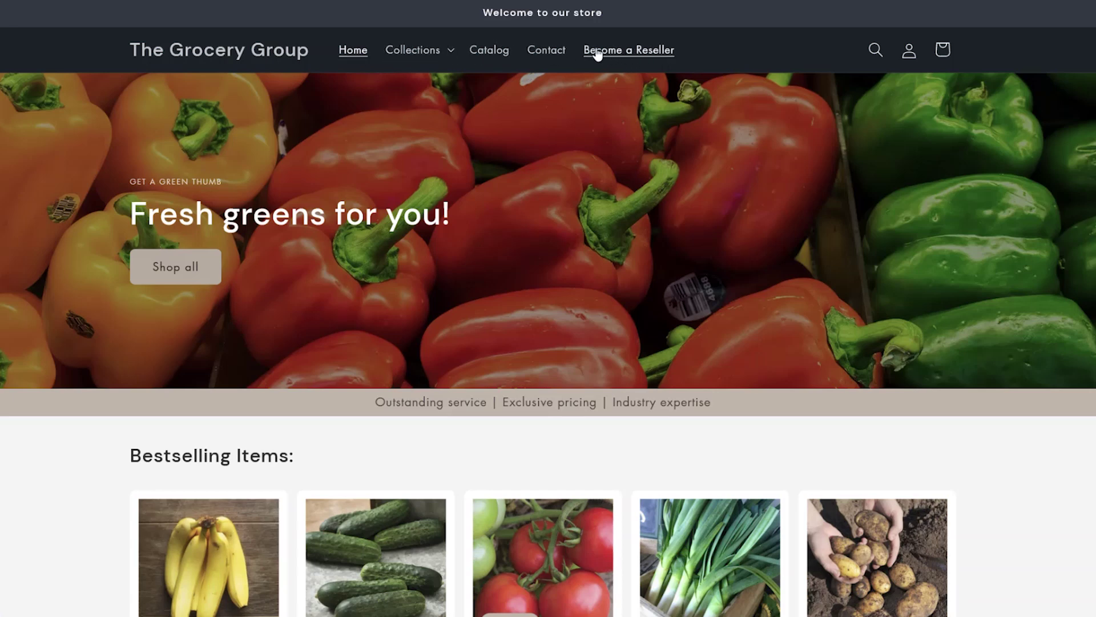
click(651, 52)
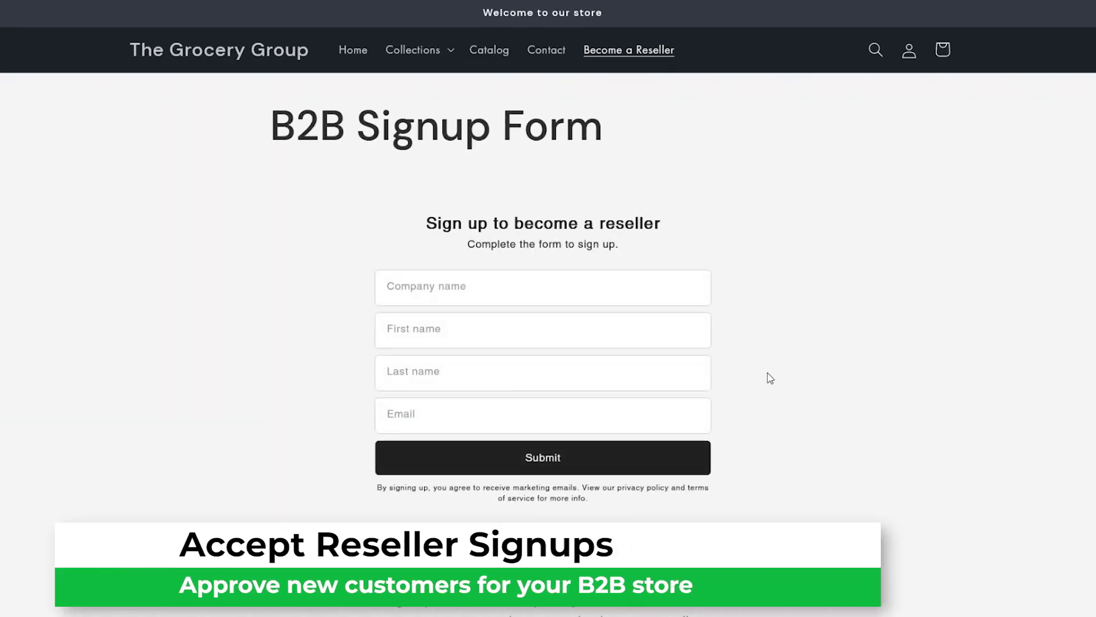
drag(255, 118, 758, 127)
click(837, 139)
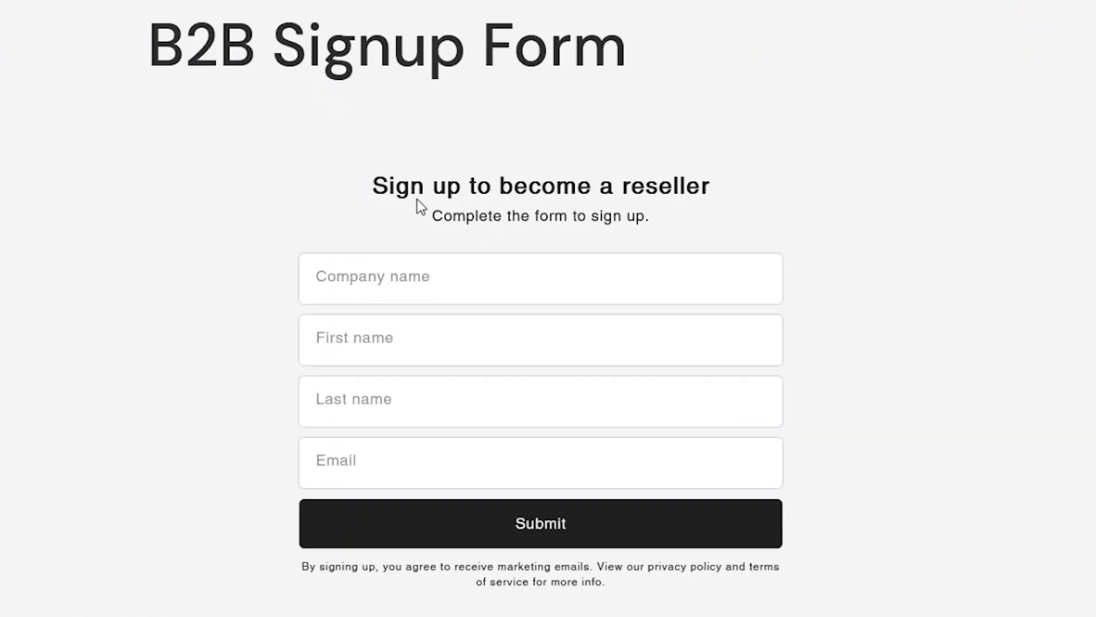
drag(377, 188, 793, 183)
click(885, 197)
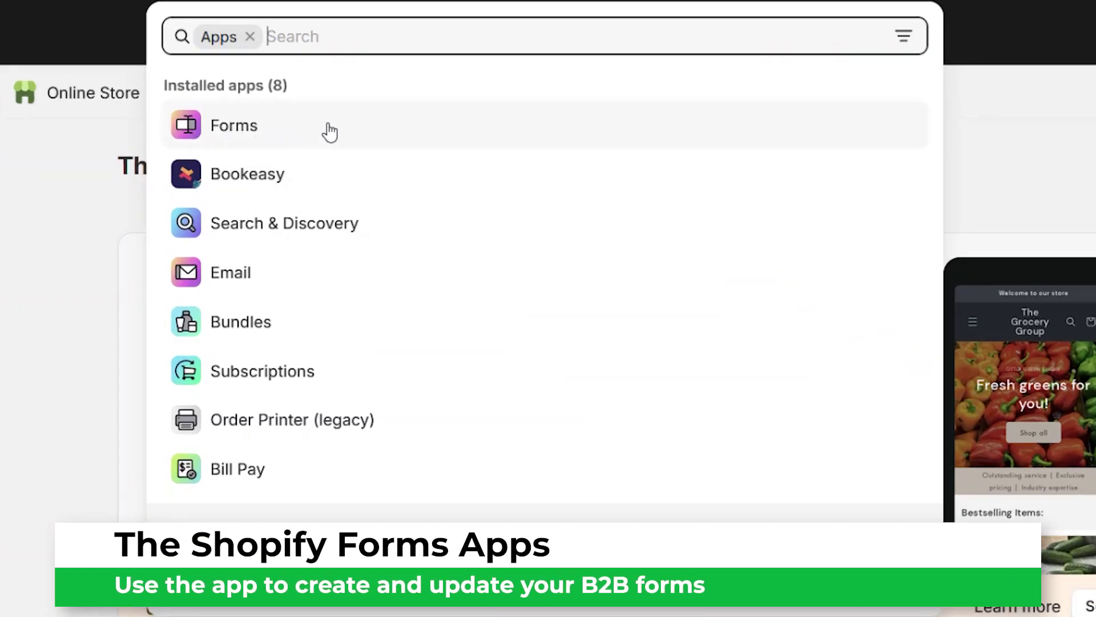
- Review the B2B Signup Form's fields, styling and Placement in Forms, then return to the forms overview
click(329, 130)
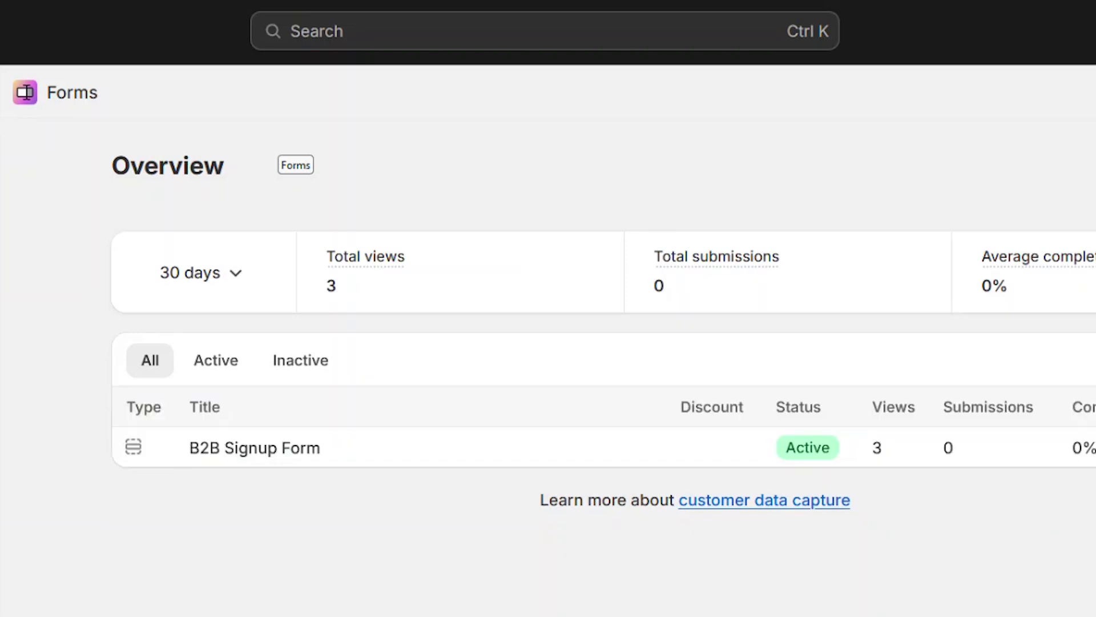
click(369, 463)
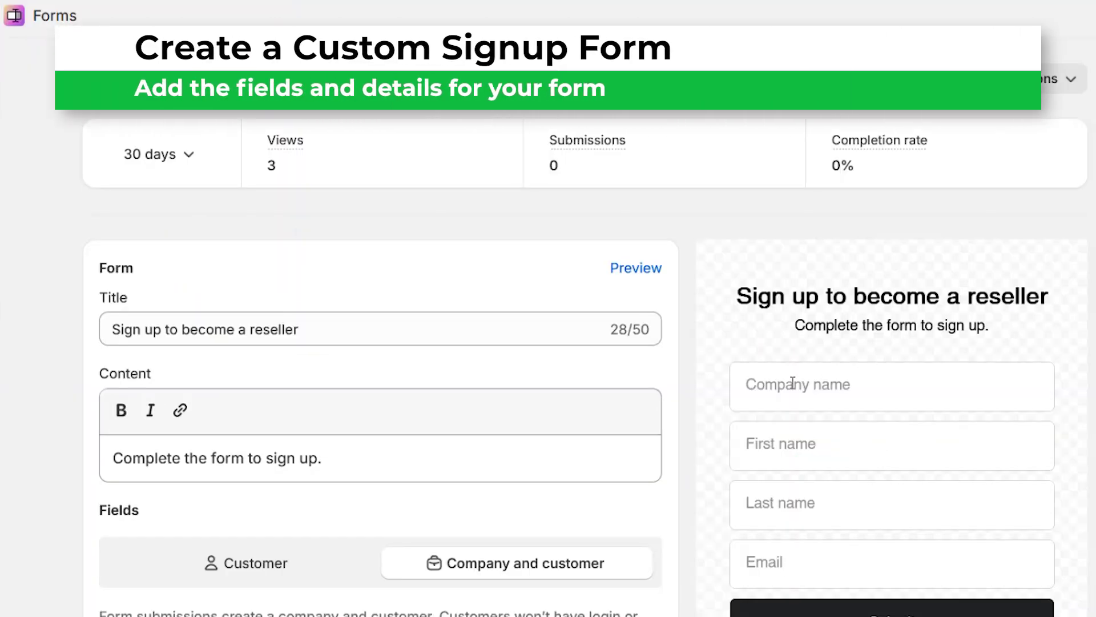
scroll(955, 196, down, 3)
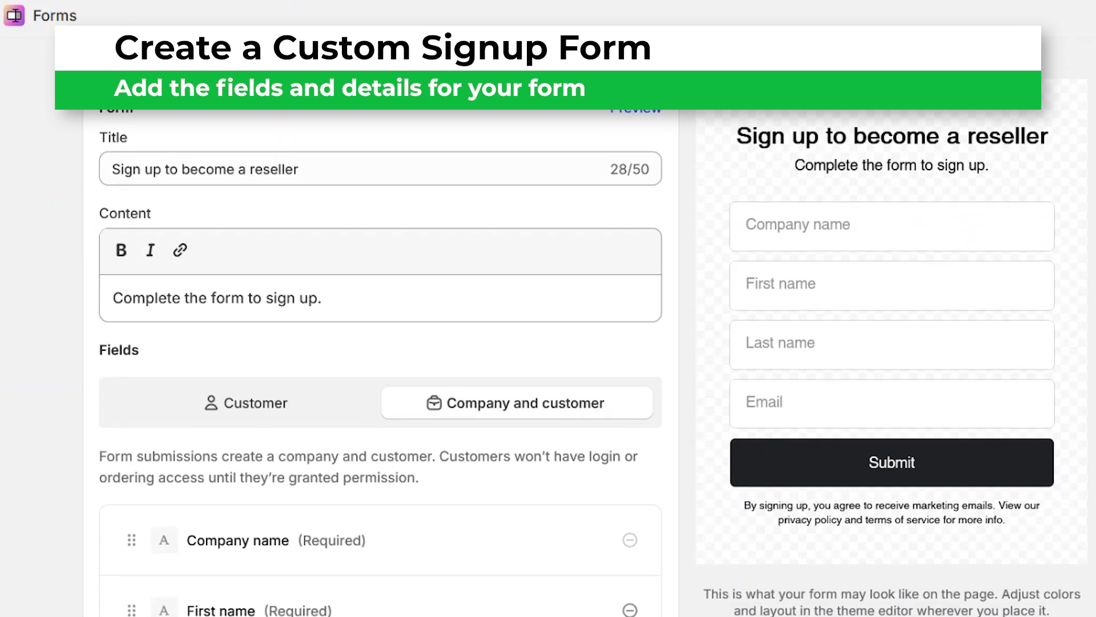
scroll(326, 457, down, 7)
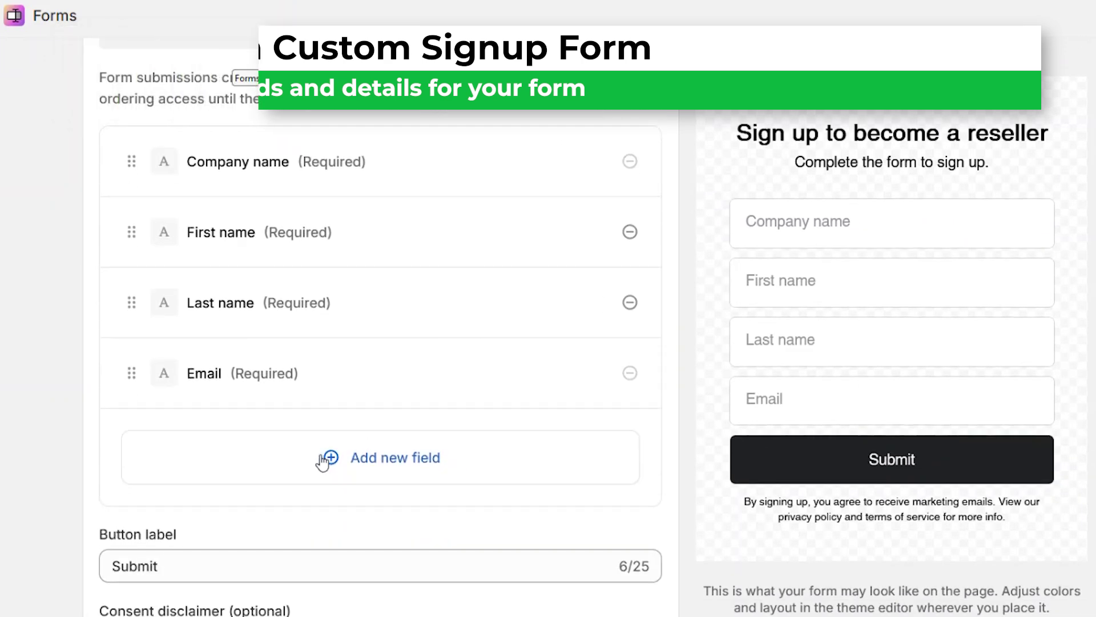
scroll(380, 326, down, 18)
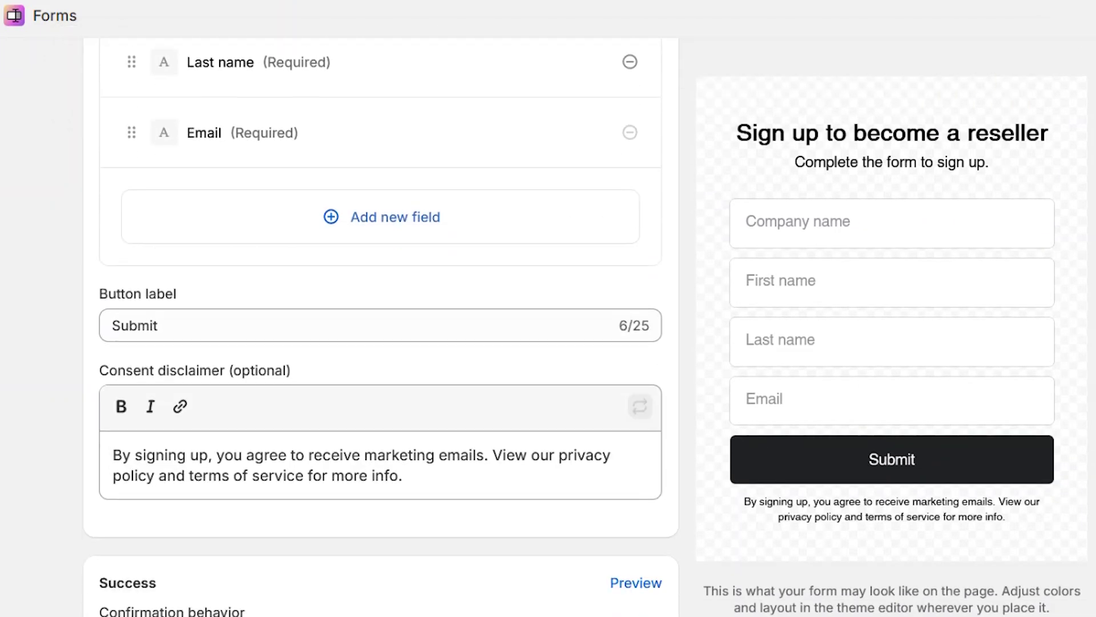
scroll(380, 326, down, 5)
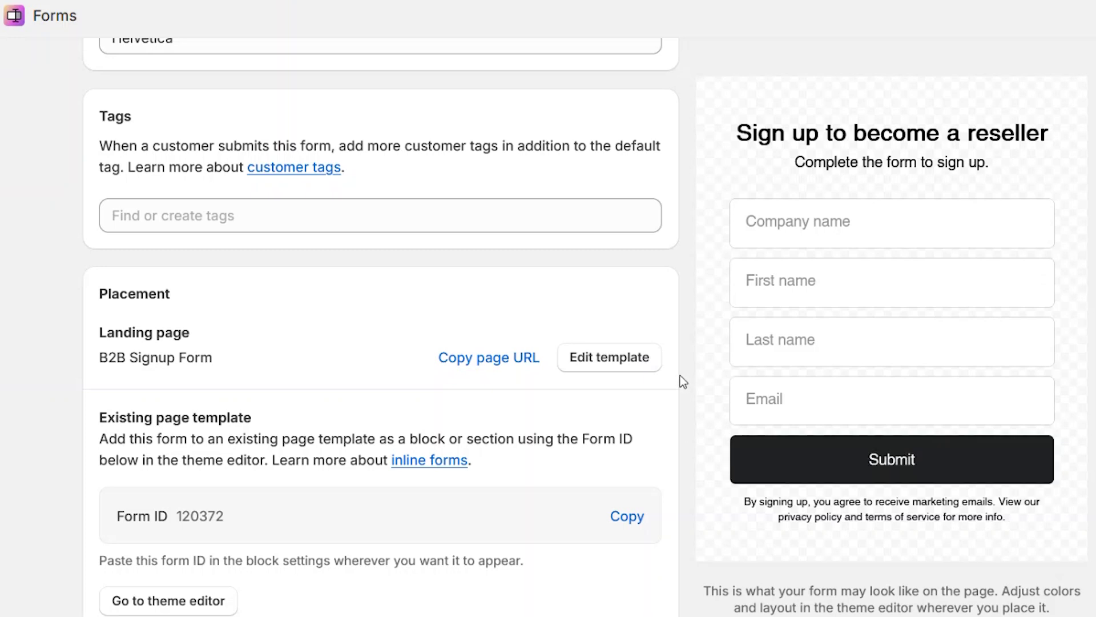
scroll(683, 375, up, 20)
click(92, 81)
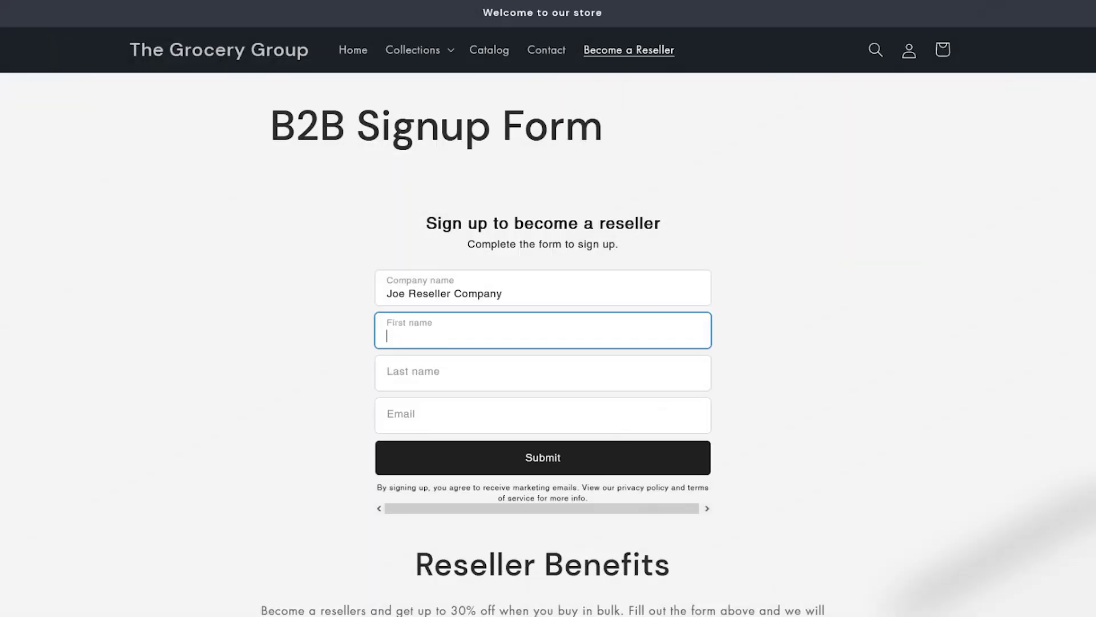
- Fill in the reseller's first name, last name and e-mail on the storefront signup form and submit it
text(Joe)
key(Tab)
text(Smith)
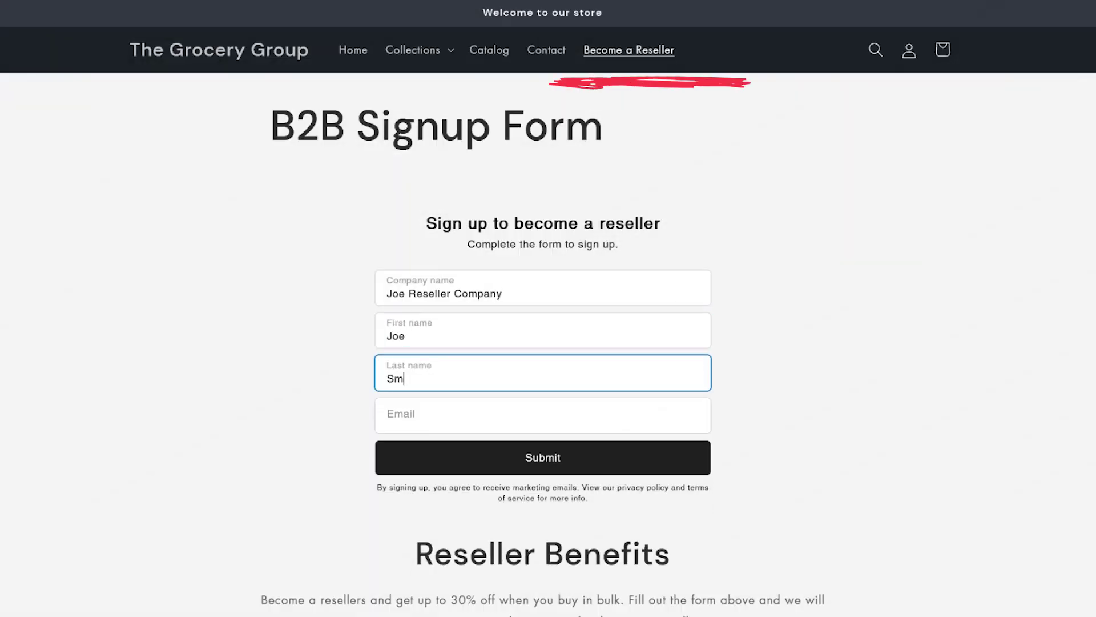
key(Tab)
text(joe)
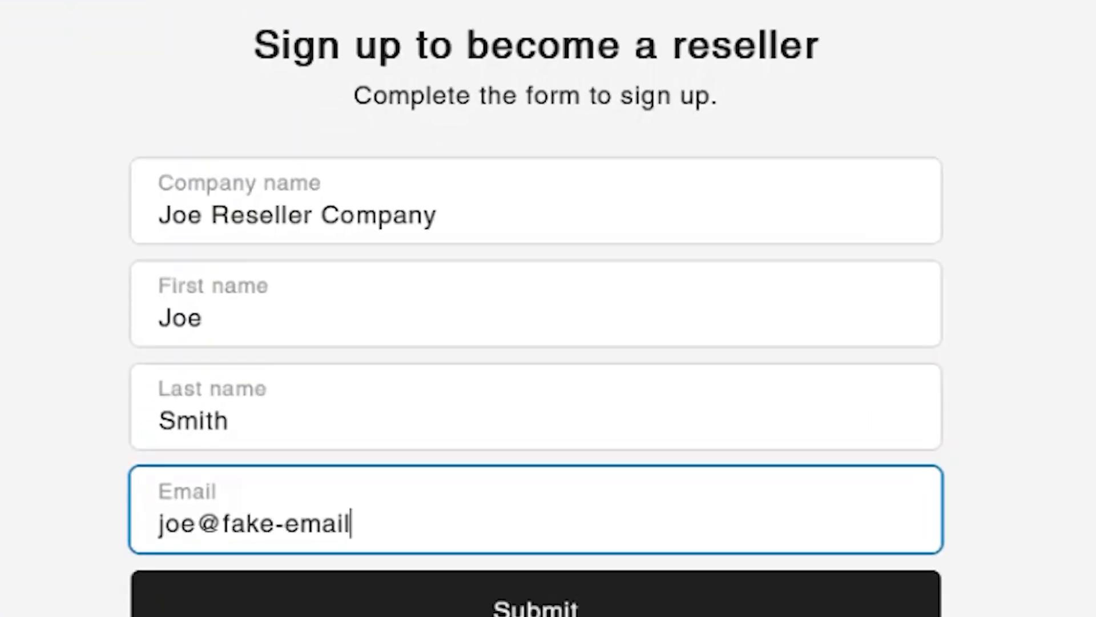
click(571, 597)
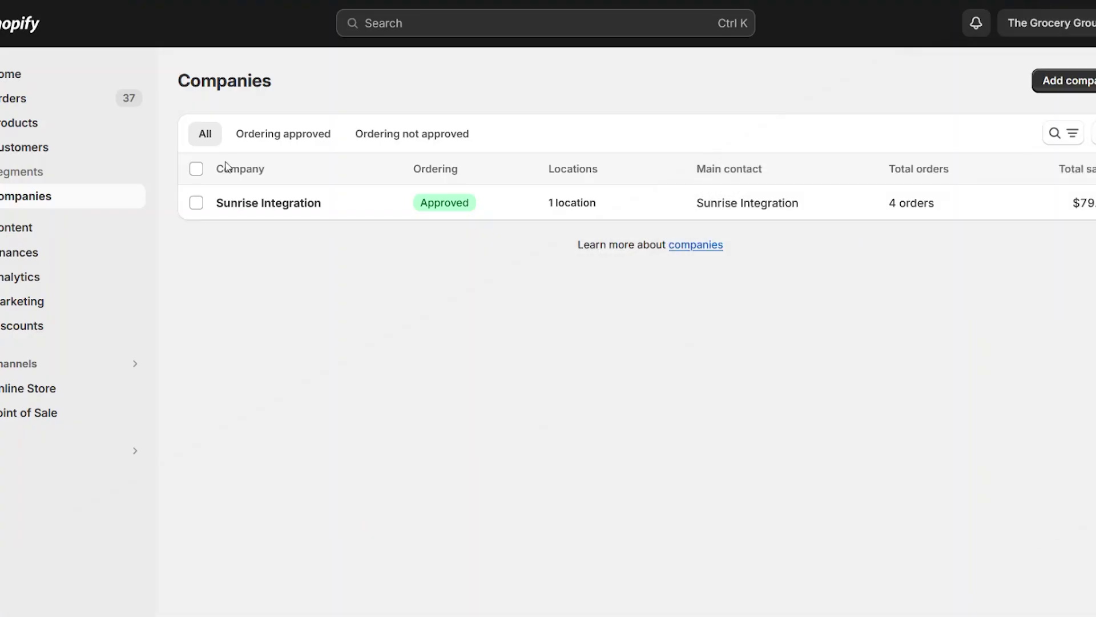
- Reload Companies and open the newly created, not-approved reseller company
key(F5)
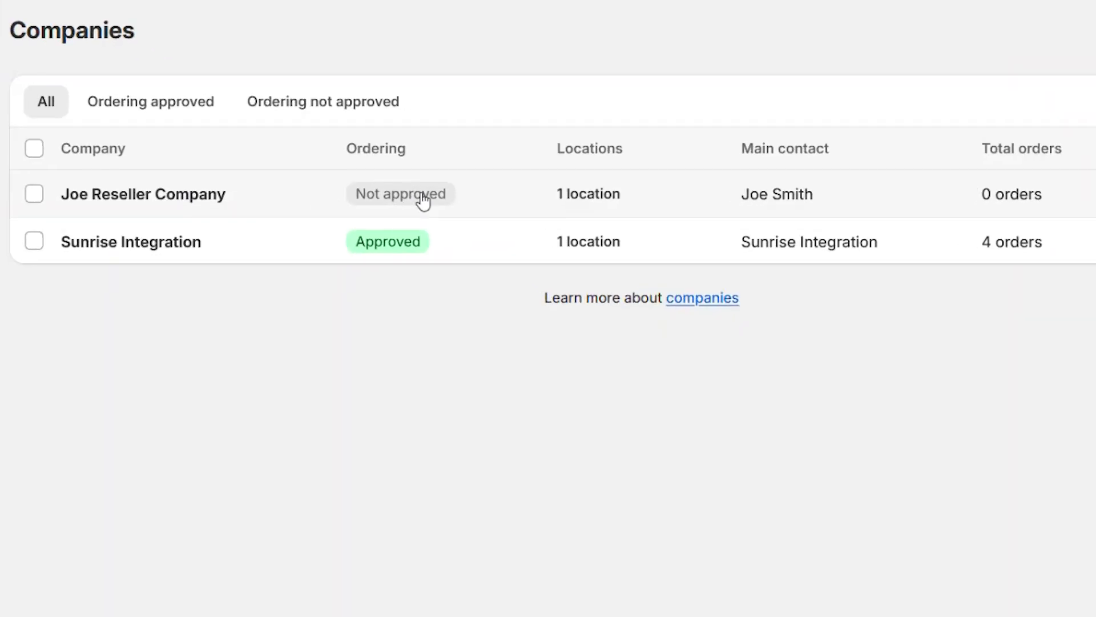
click(208, 206)
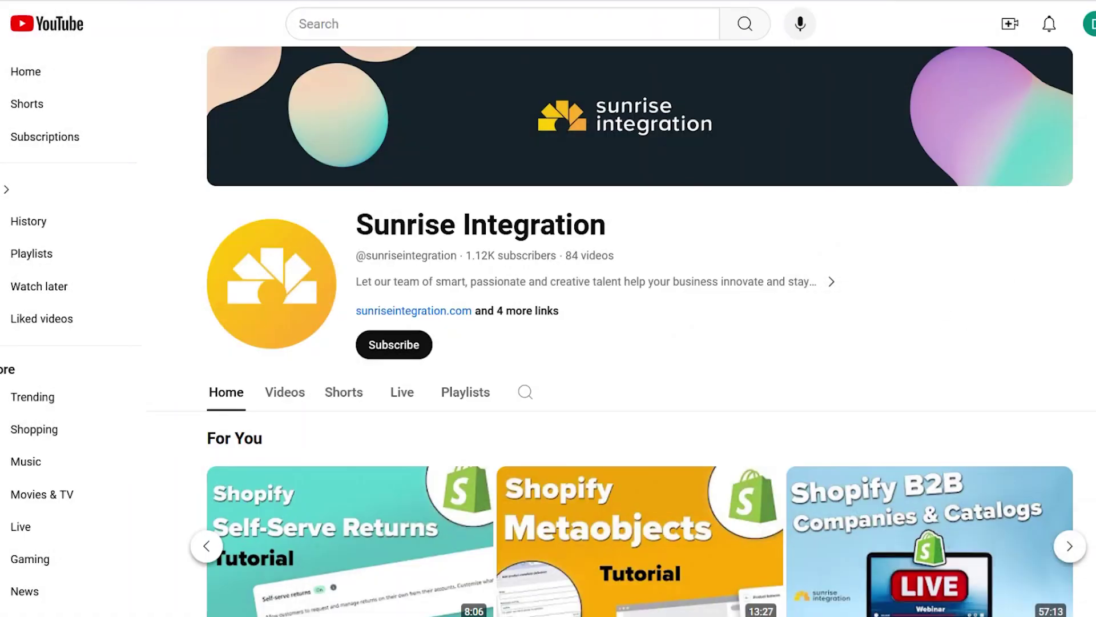
scroll(628, 342, down, 10)
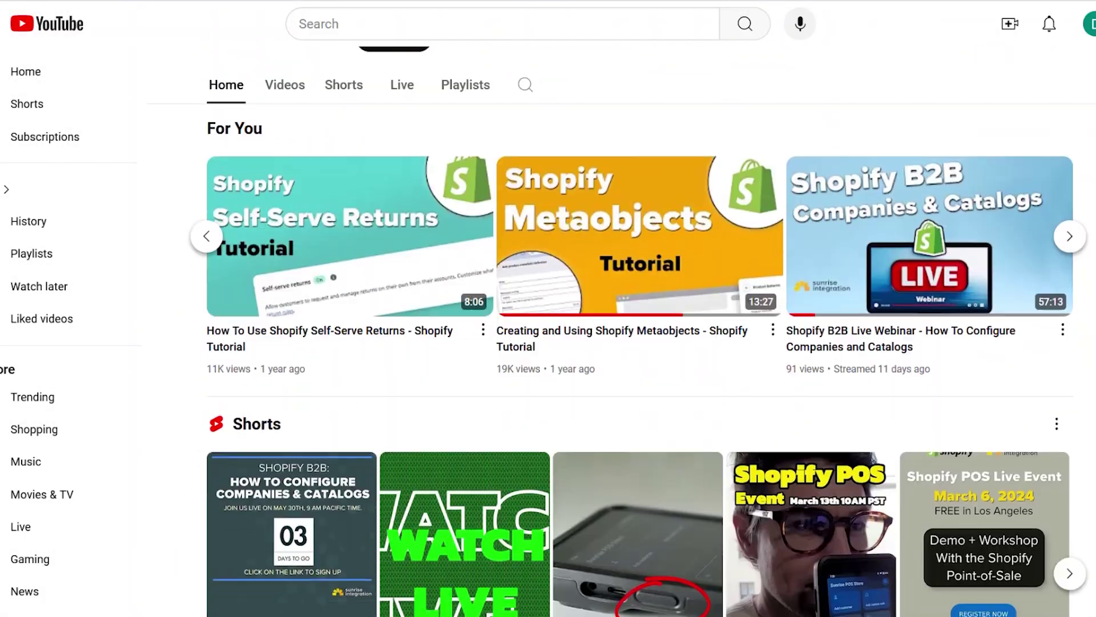
- Page the channel's Shopify shelf to the 'How to Add a Signup Form for Shopify B2B' video
scroll(628, 343, down, 8)
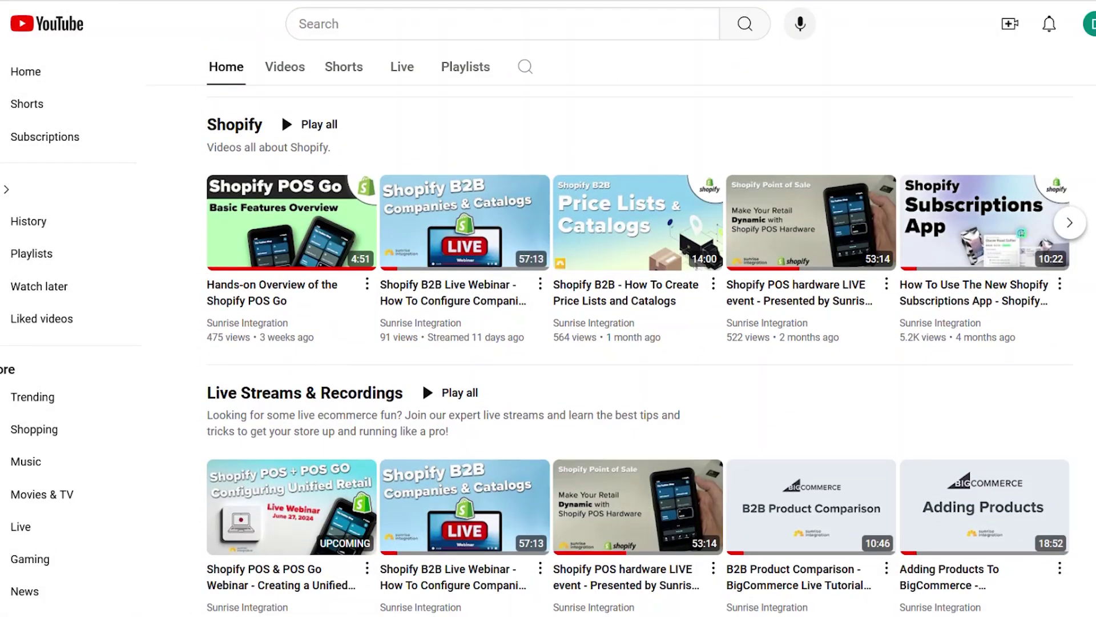
click(1069, 223)
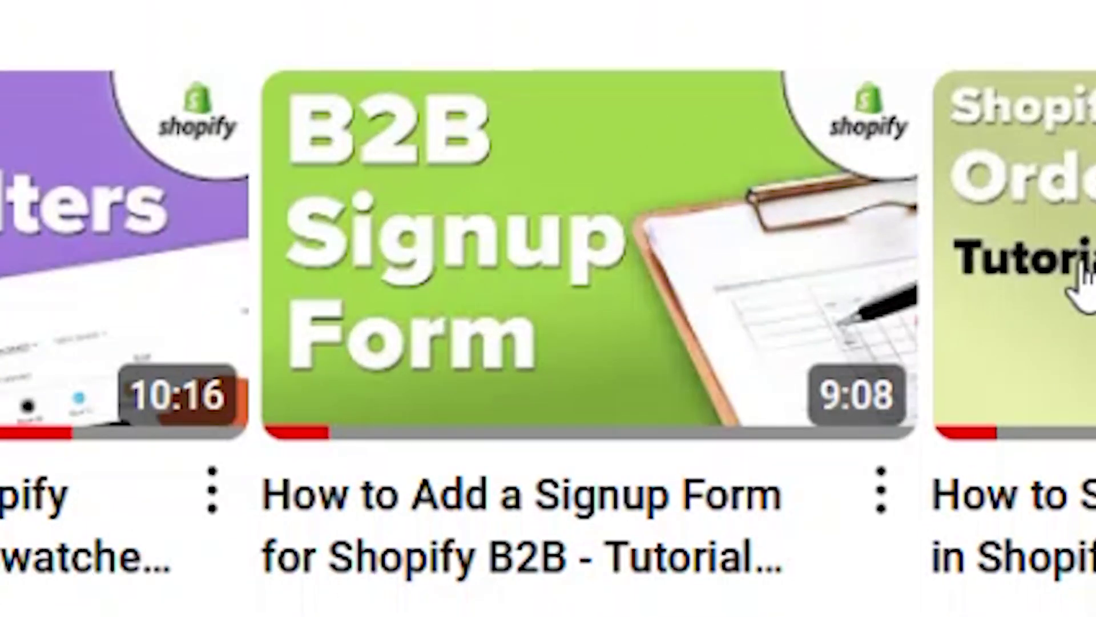
mouse_move(815, 246)
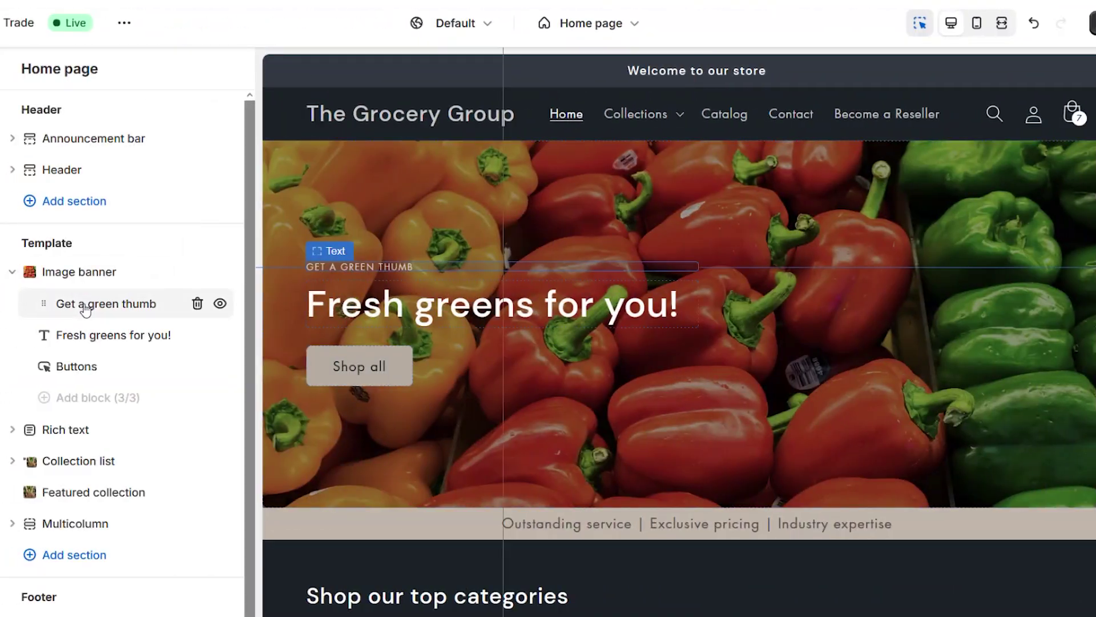
- Change the 'Welcome to our store' announcement text to 'Eat your veggies!'
click(85, 308)
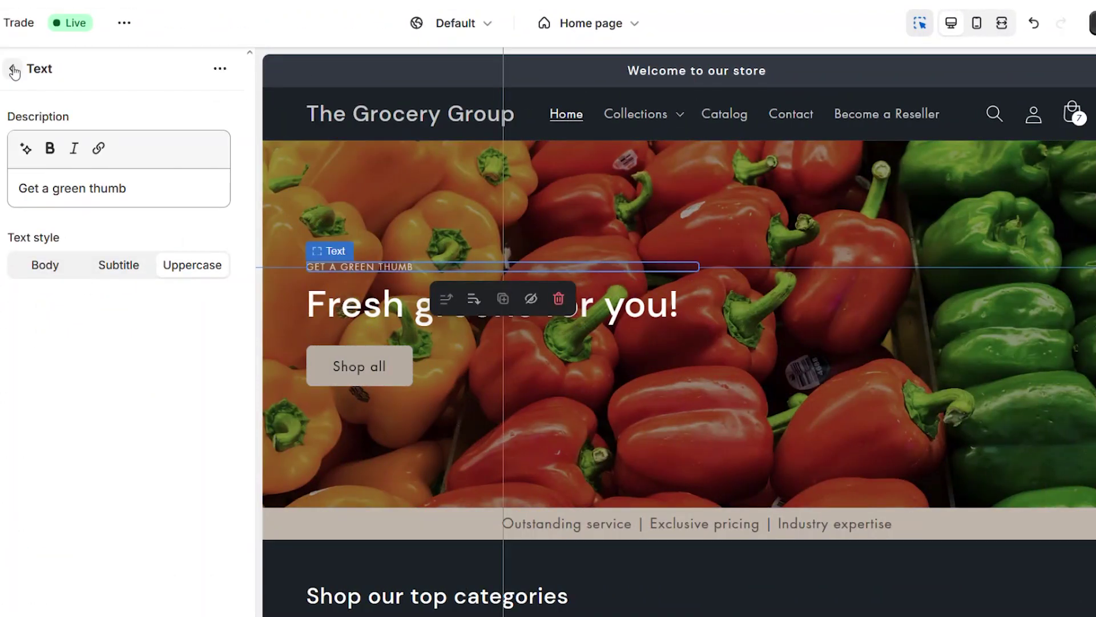
key(Escape)
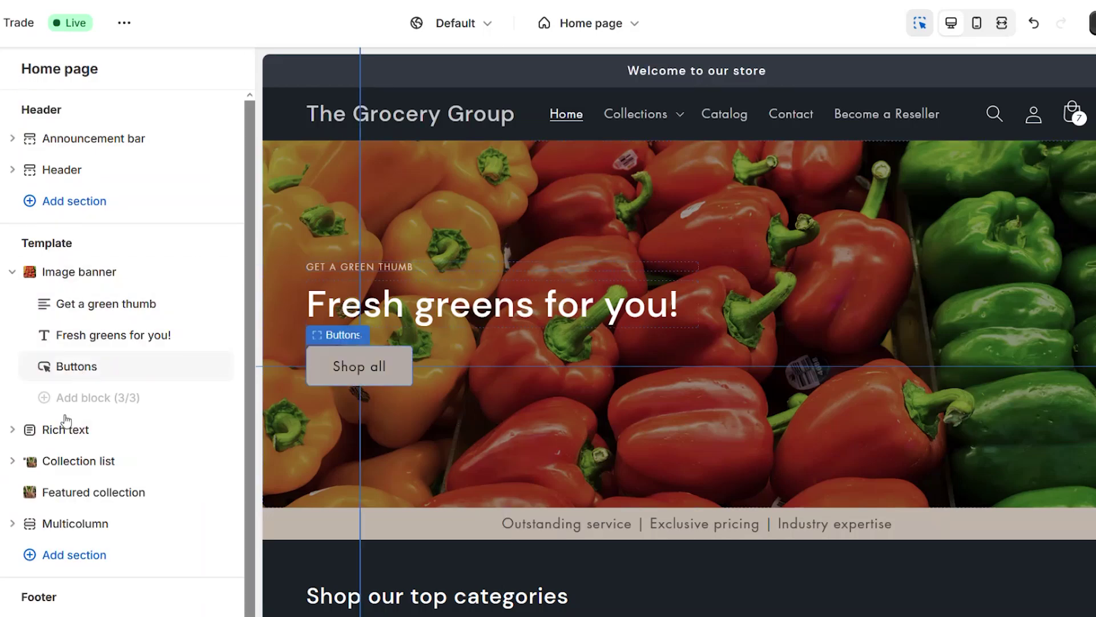
click(87, 139)
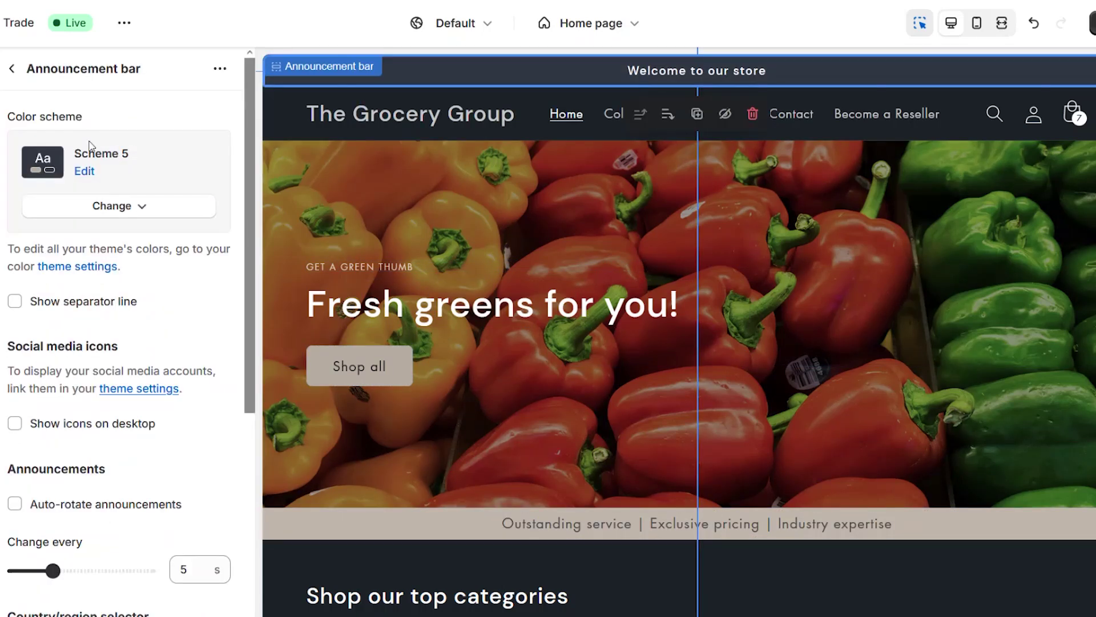
click(14, 69)
click(111, 168)
triple_click(154, 144)
text(Eat your veggies!)
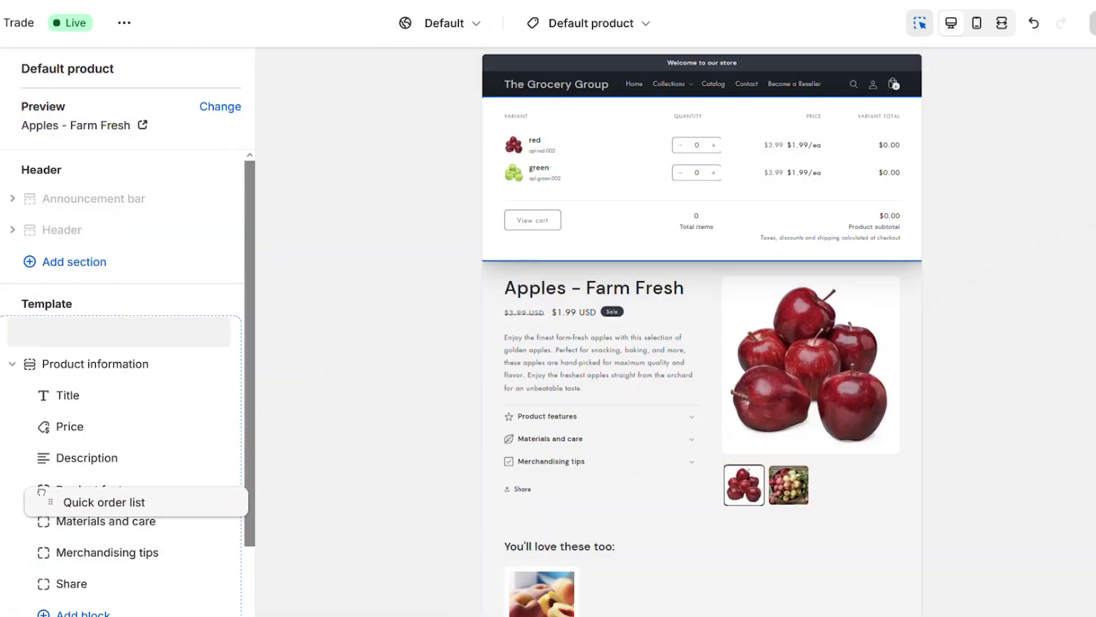
- Move the Quick order list higher in the product template and preview the header's Collections mega menu
drag(46, 502, 49, 343)
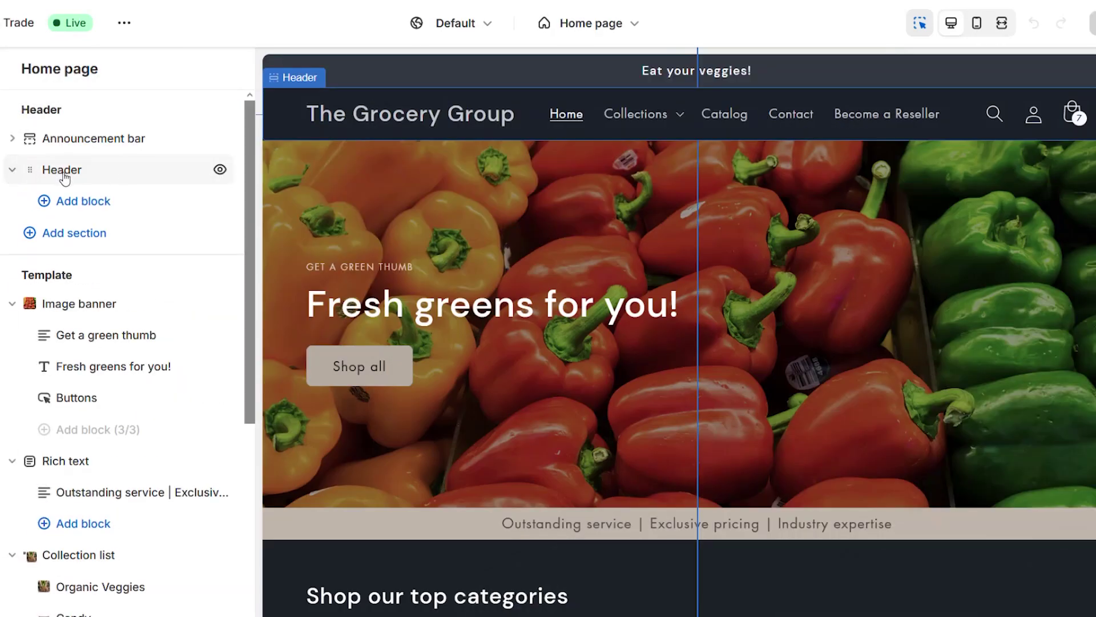
click(63, 171)
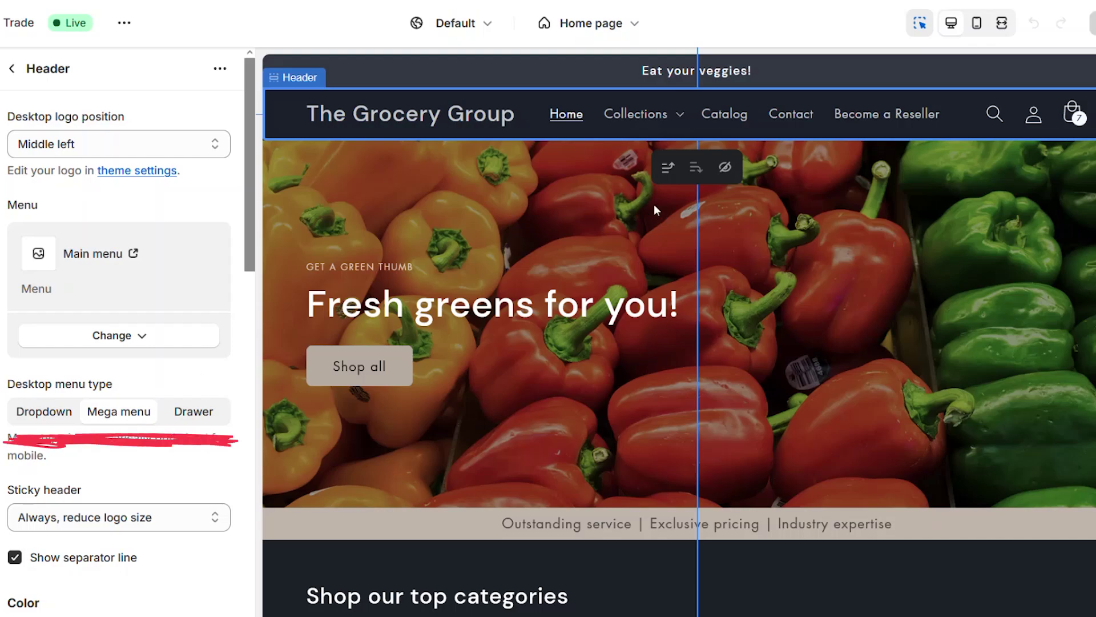
click(681, 115)
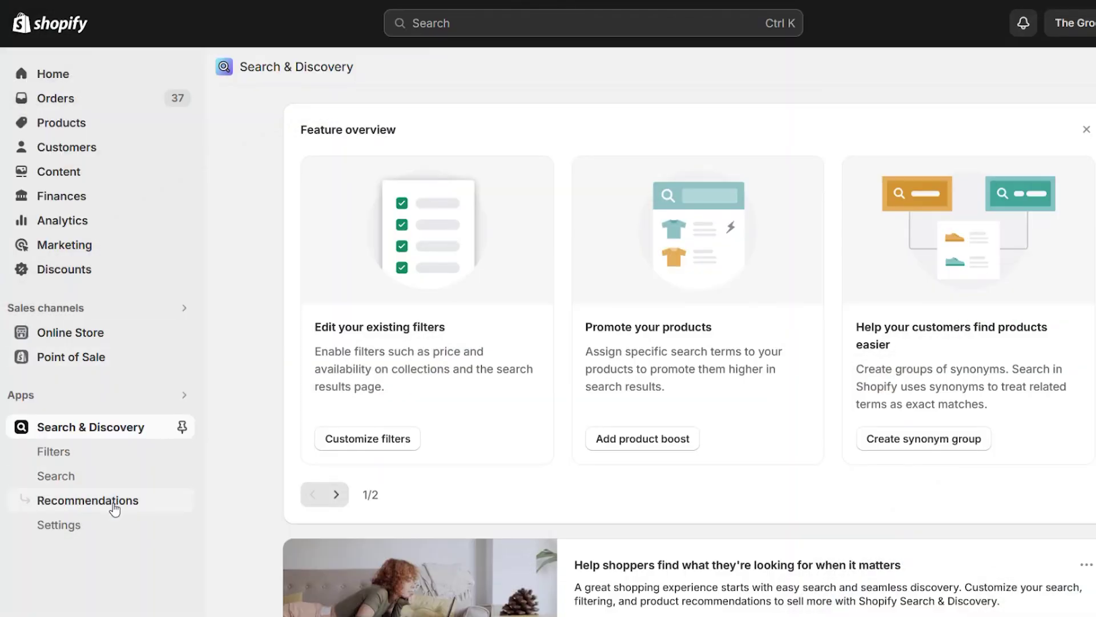
click(115, 507)
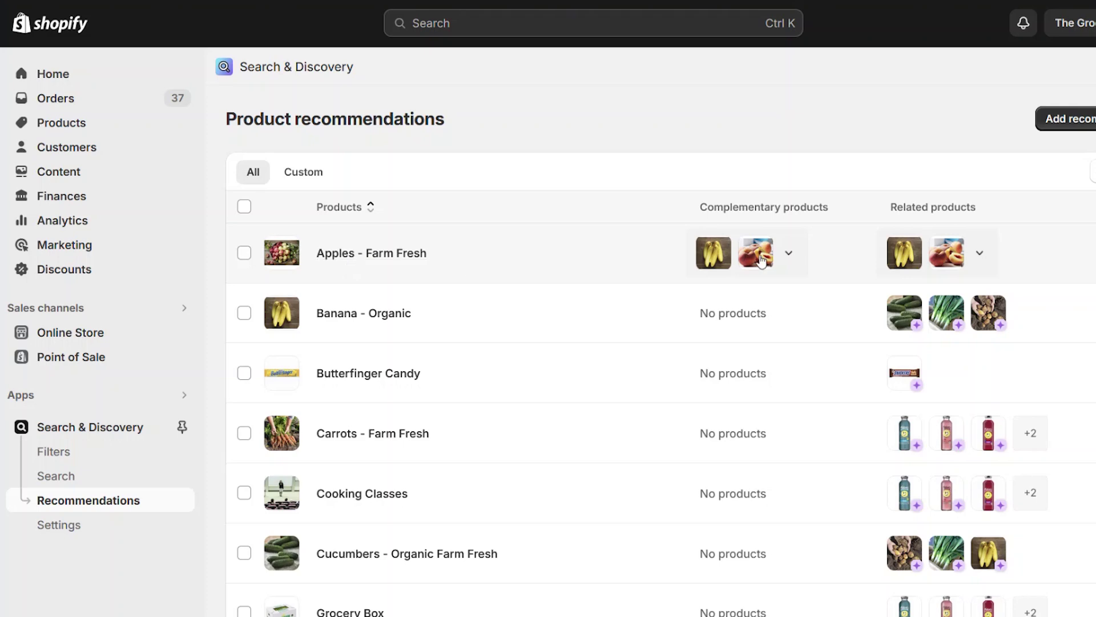
- Add Lemonade - Blackberry Flavor to the related products for Apples - Farm Fresh
click(384, 255)
scroll(1078, 384, down, 6)
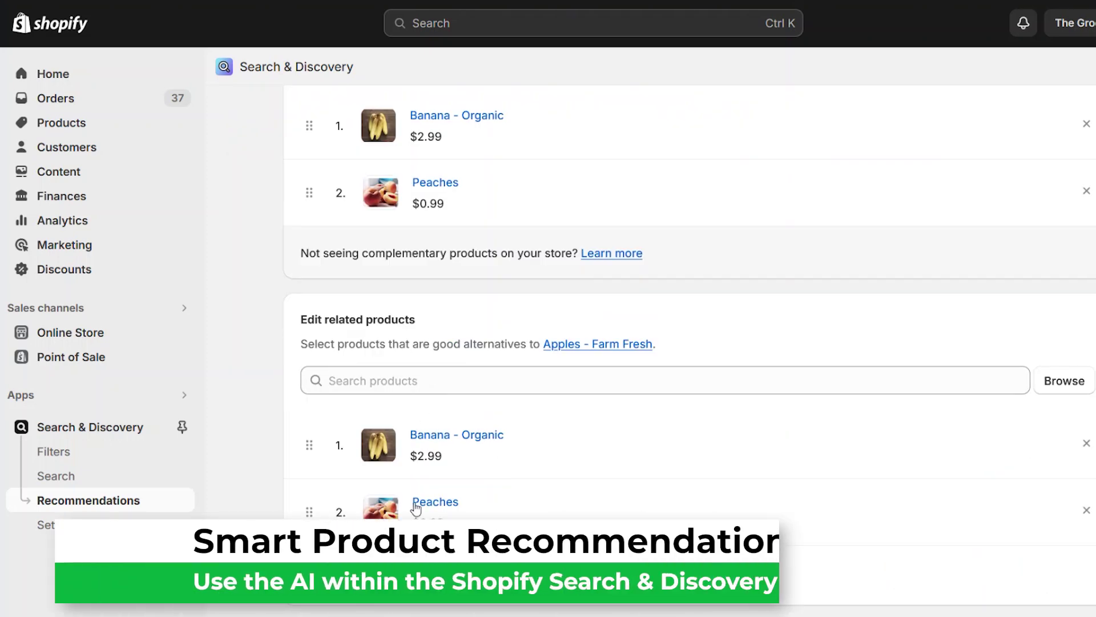
click(1064, 381)
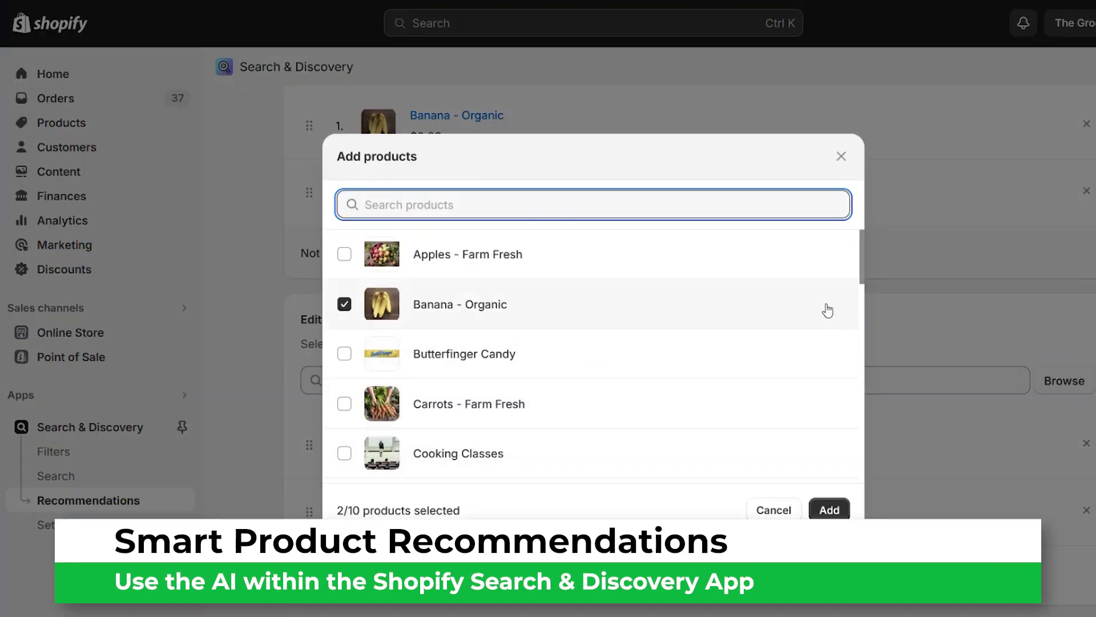
scroll(858, 318, down, 3)
scroll(858, 318, down, 3)
click(531, 374)
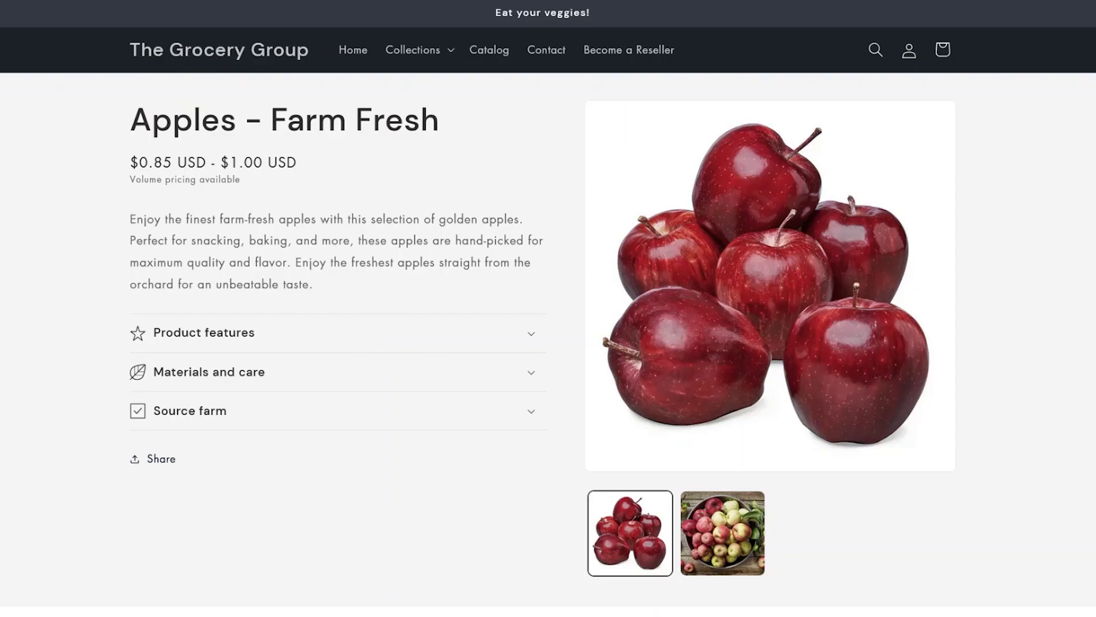
scroll(217, 401, down, 9)
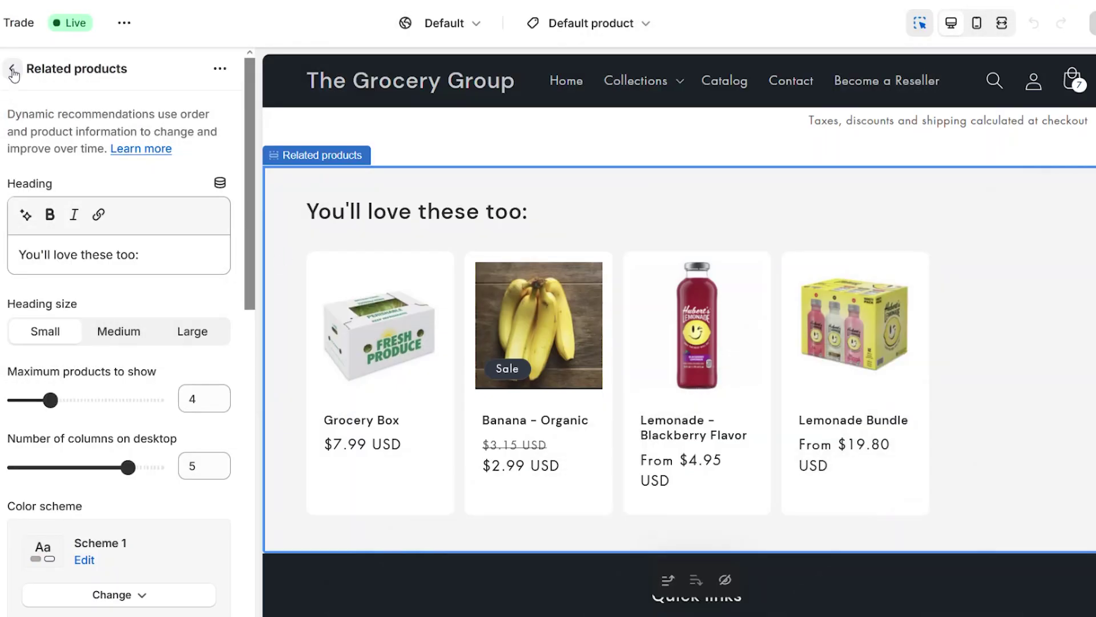
- Preview the Default product template with Carrots - Farm Fresh
click(13, 71)
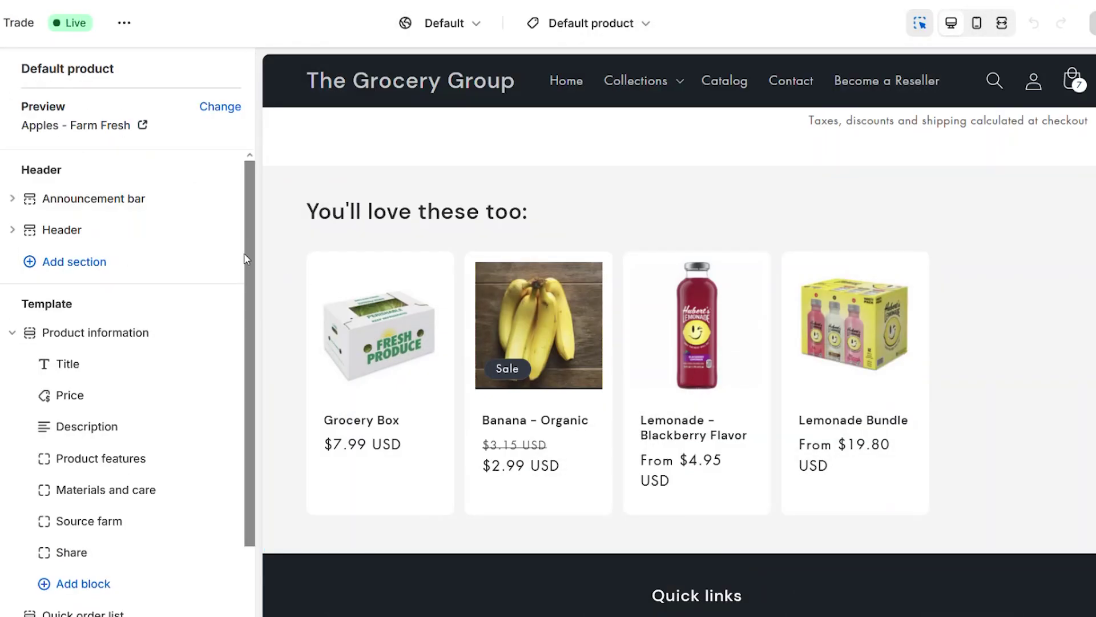
click(214, 118)
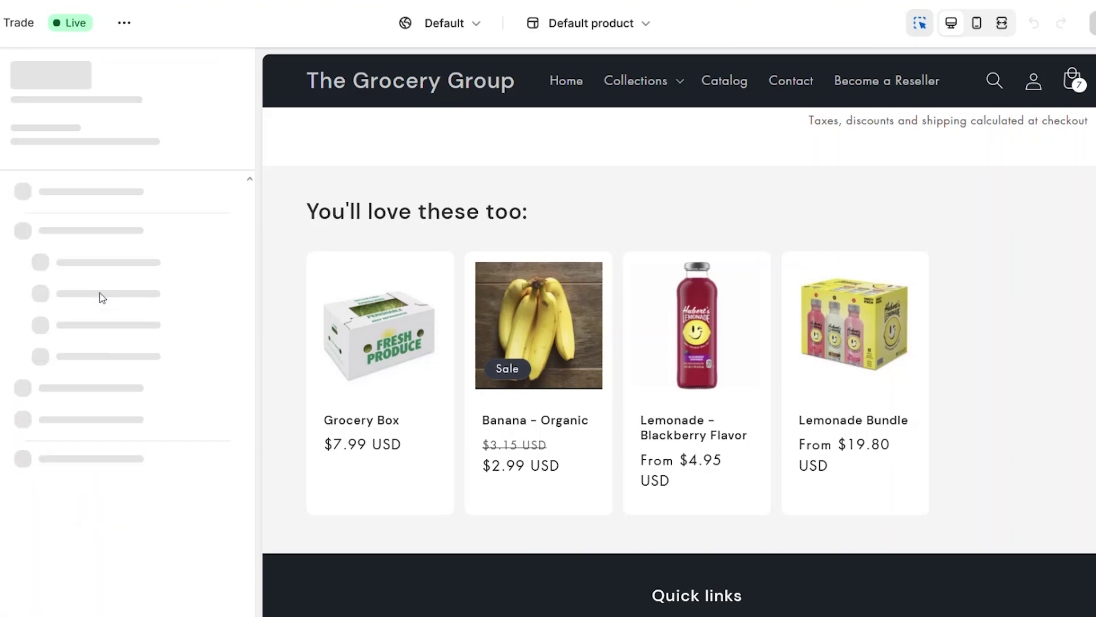
click(102, 297)
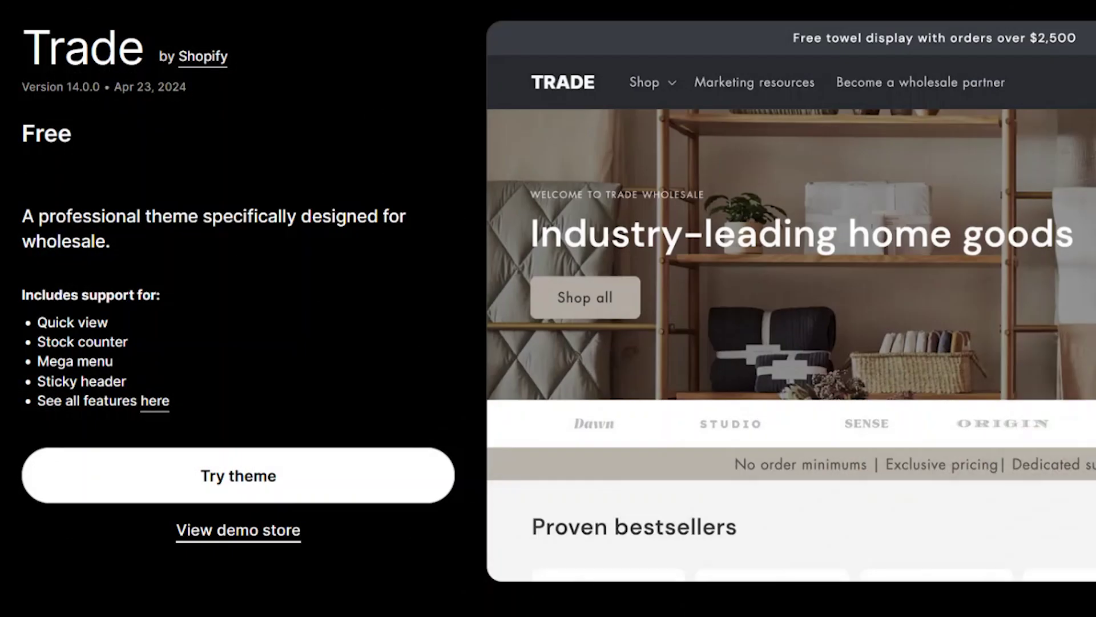